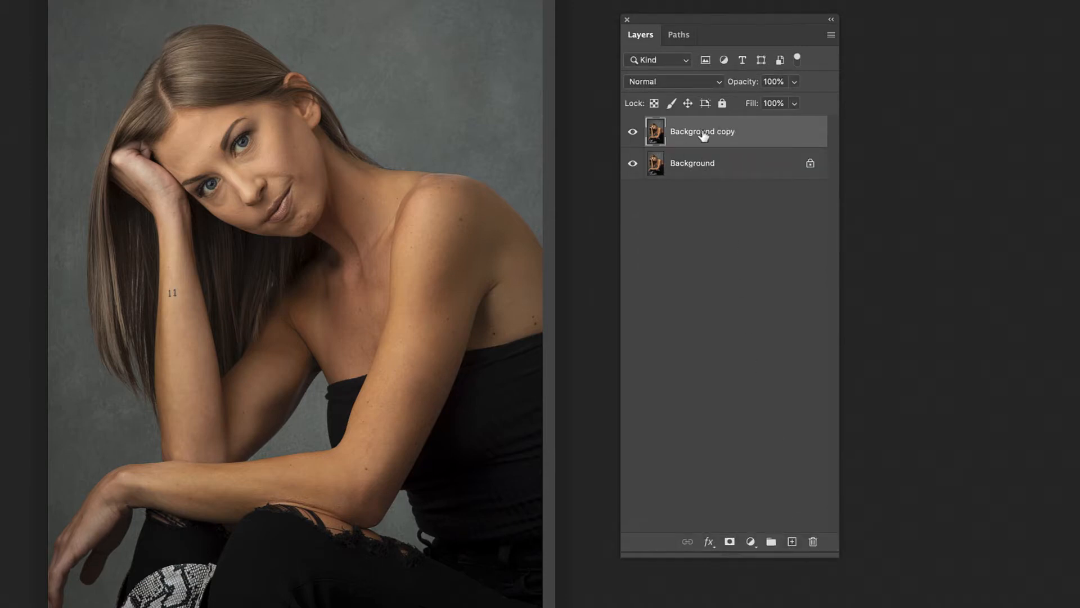
Rename the duplicated background layer LUM and open it in the Luminar 4 filter from Skylum Software.
double_click(703, 130)
text(LUM)
key(Return)
drag(694, 15, 687, 15)
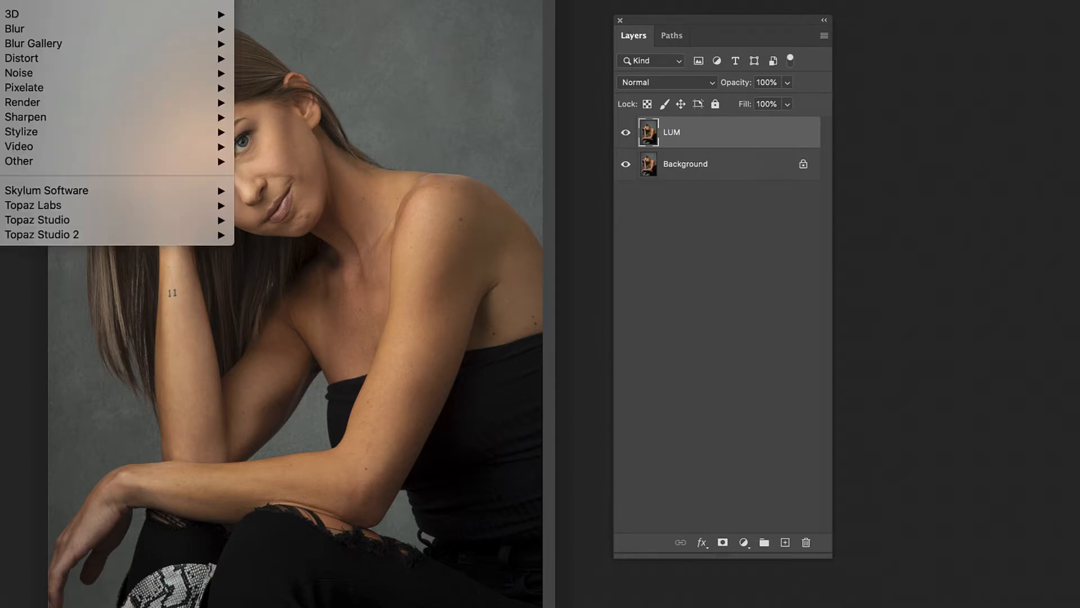
mouse_move(55, 191)
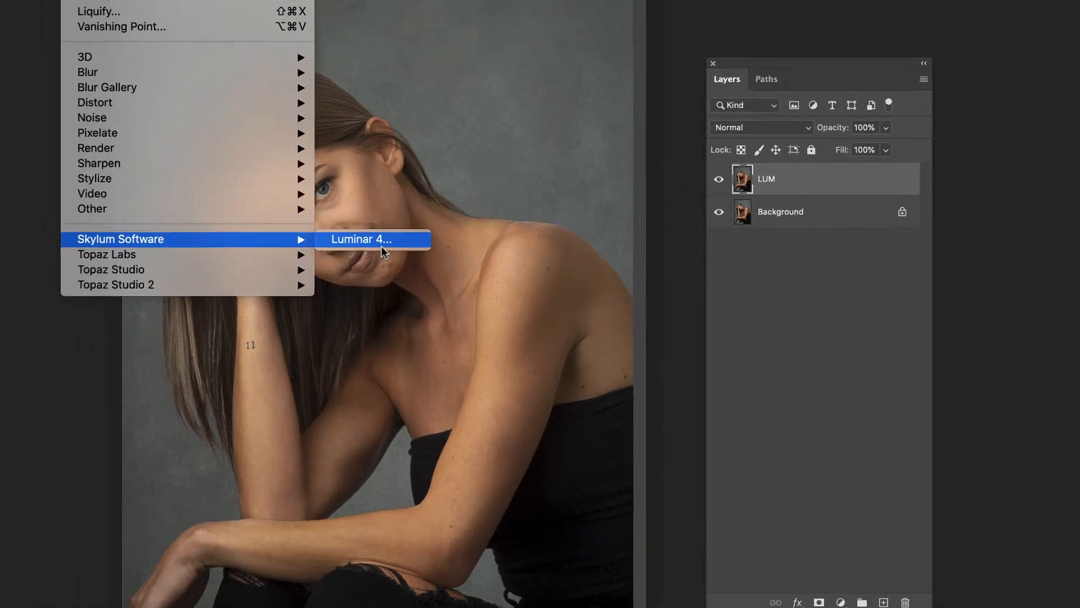
click(380, 245)
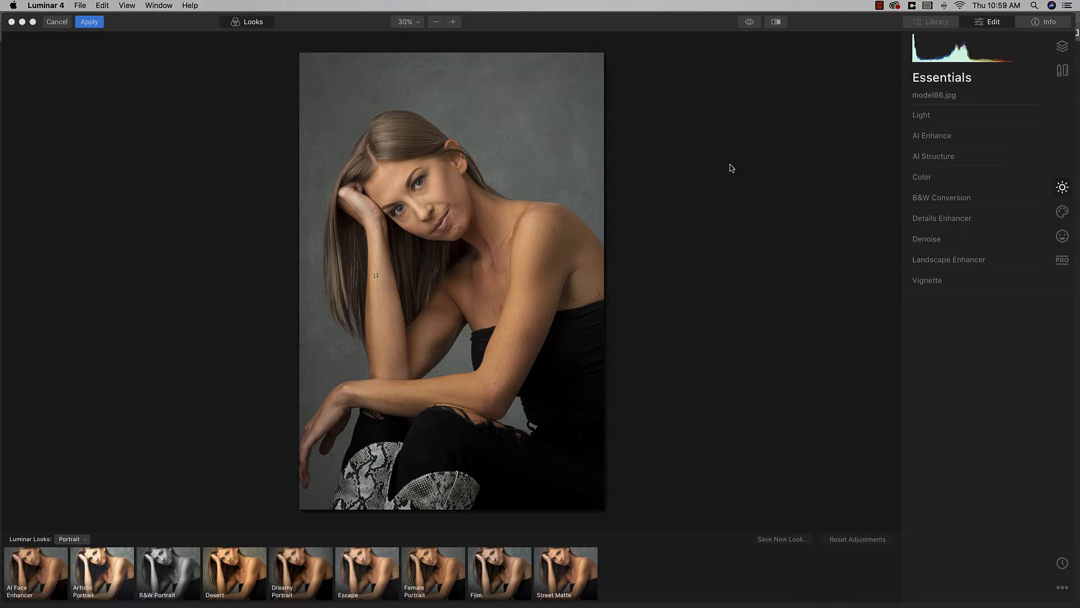
Hide and redisplay the strip of Luminar Looks beneath the photo.
click(253, 23)
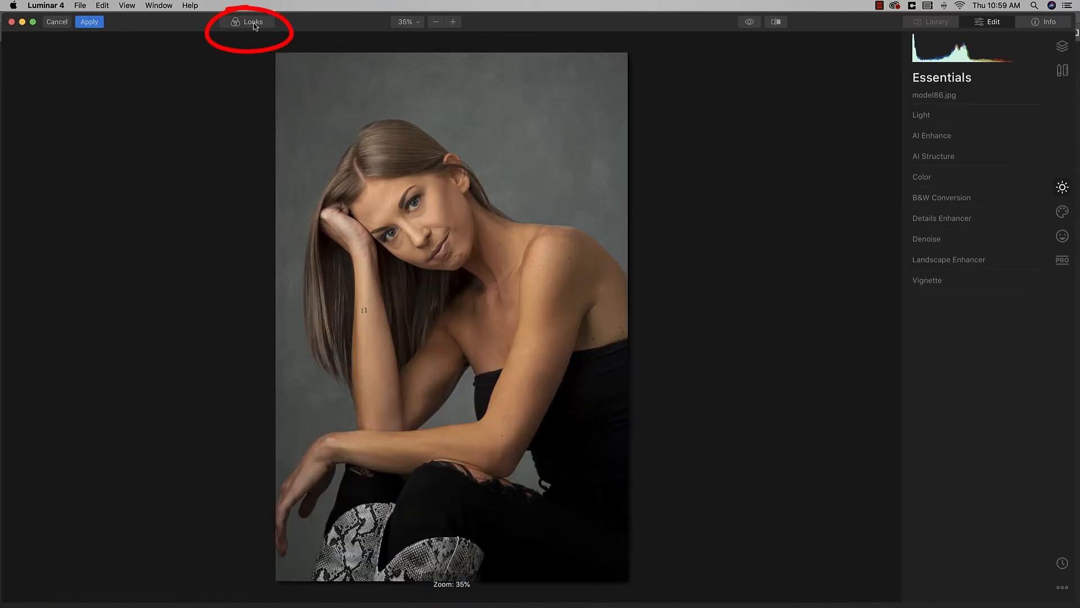
click(253, 23)
click(254, 23)
click(254, 24)
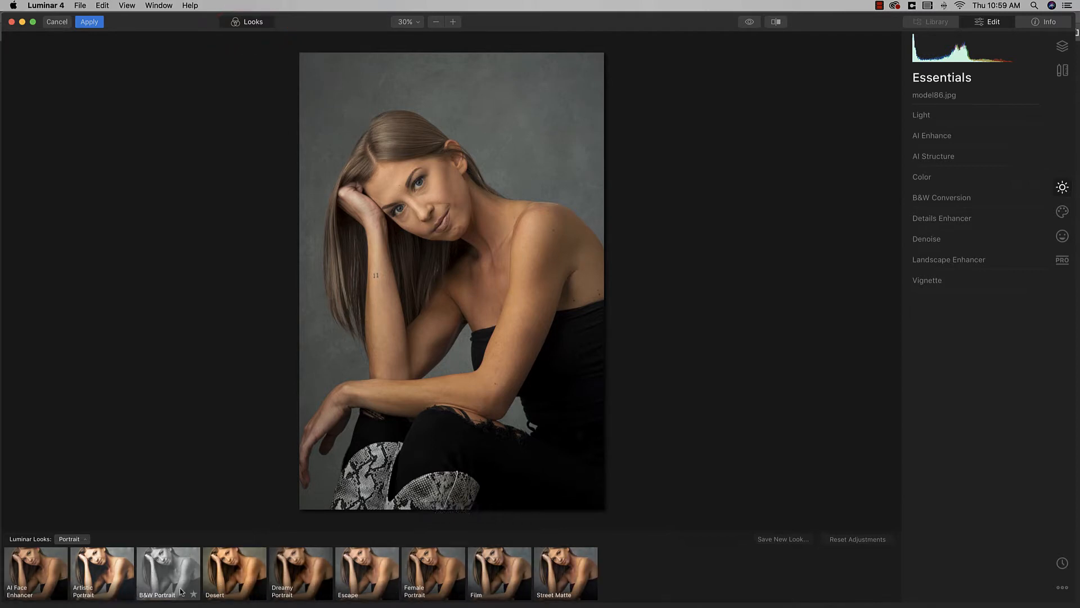
Try the Artistic Portrait look and pick the Portrait collection from the Luminar Looks collections.
click(83, 589)
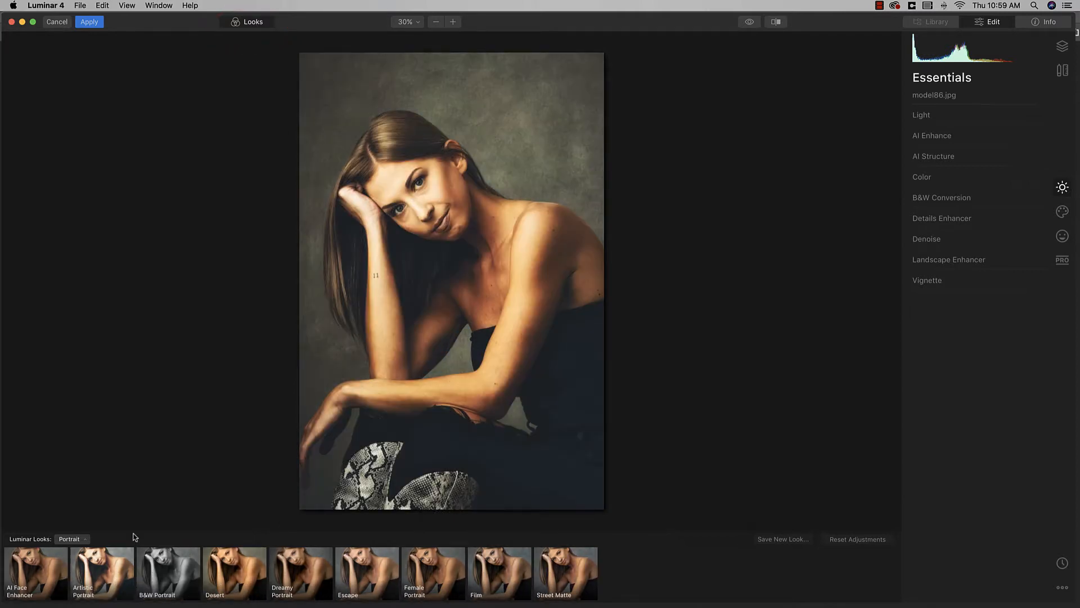
click(87, 541)
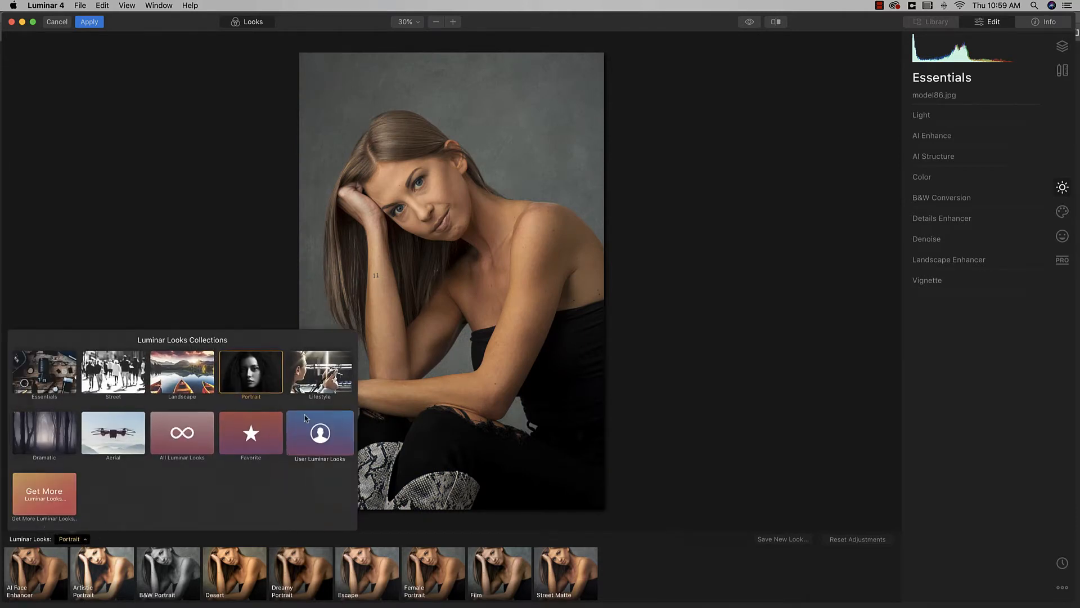
click(256, 380)
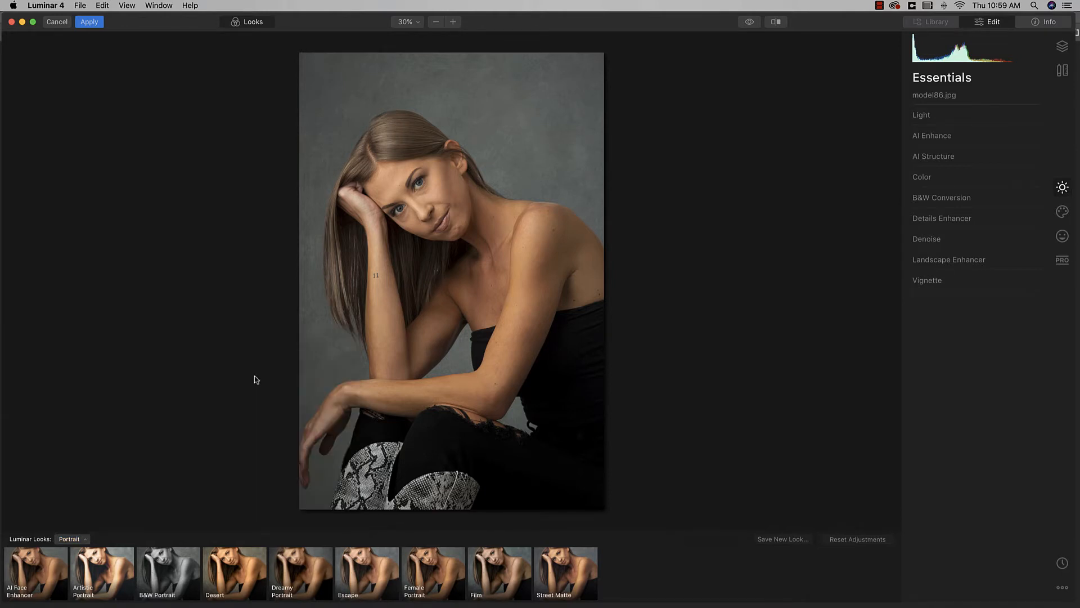
Try the Portrait looks on the photo one after another, from AI Face Enhancer through B&W Portrait and Dreamy Portrait to Street Matte.
click(40, 568)
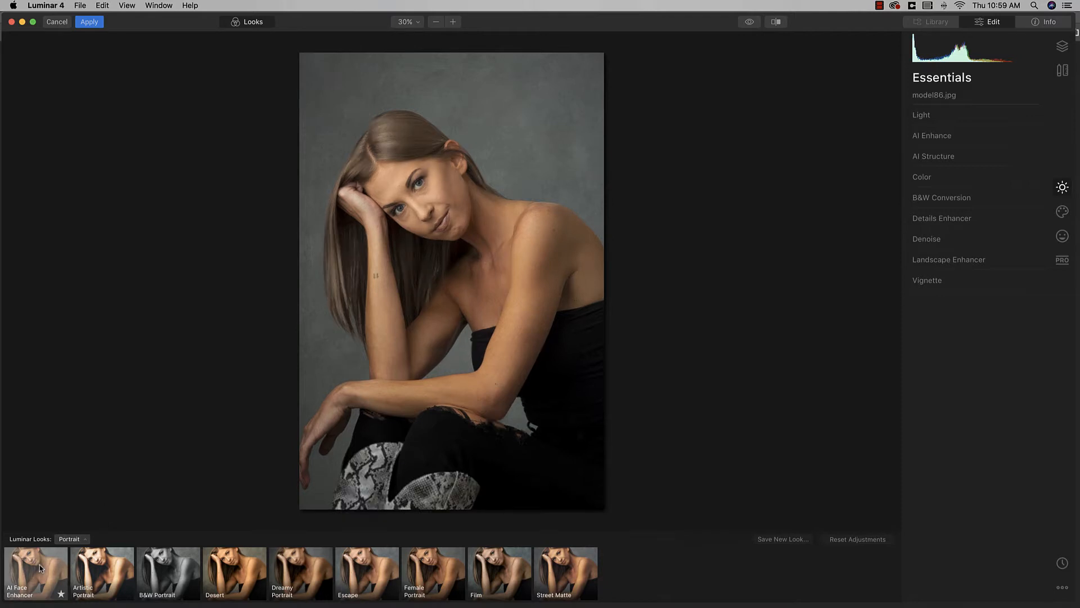
click(90, 572)
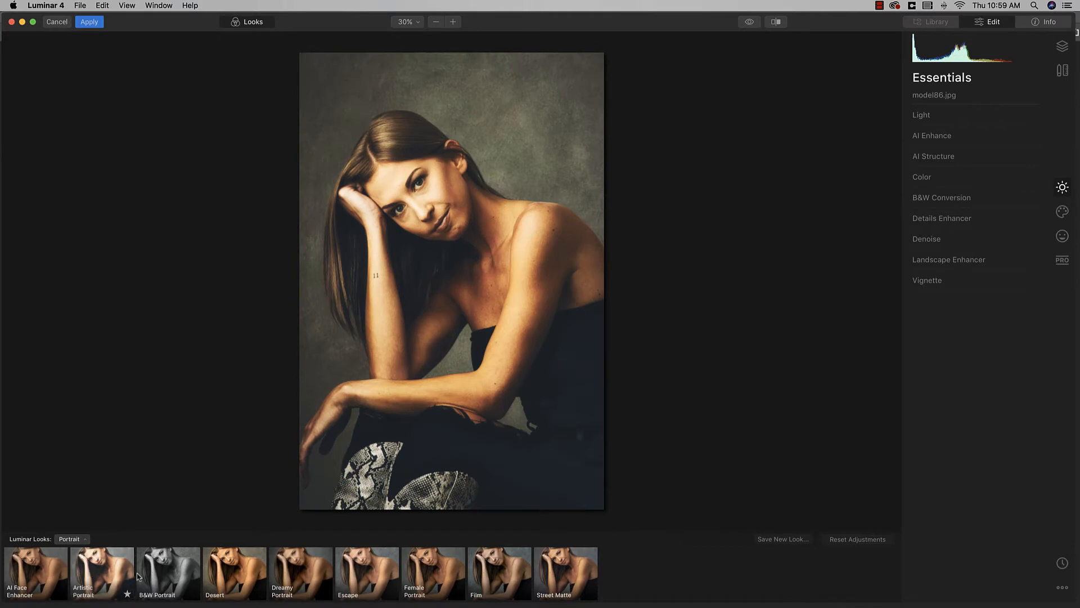
click(155, 577)
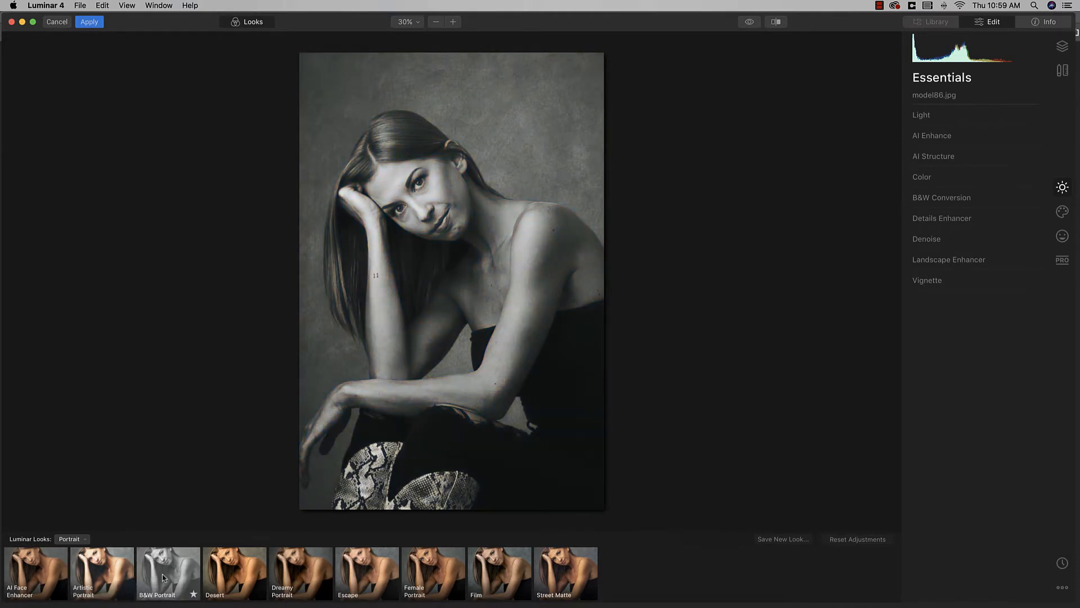
click(218, 581)
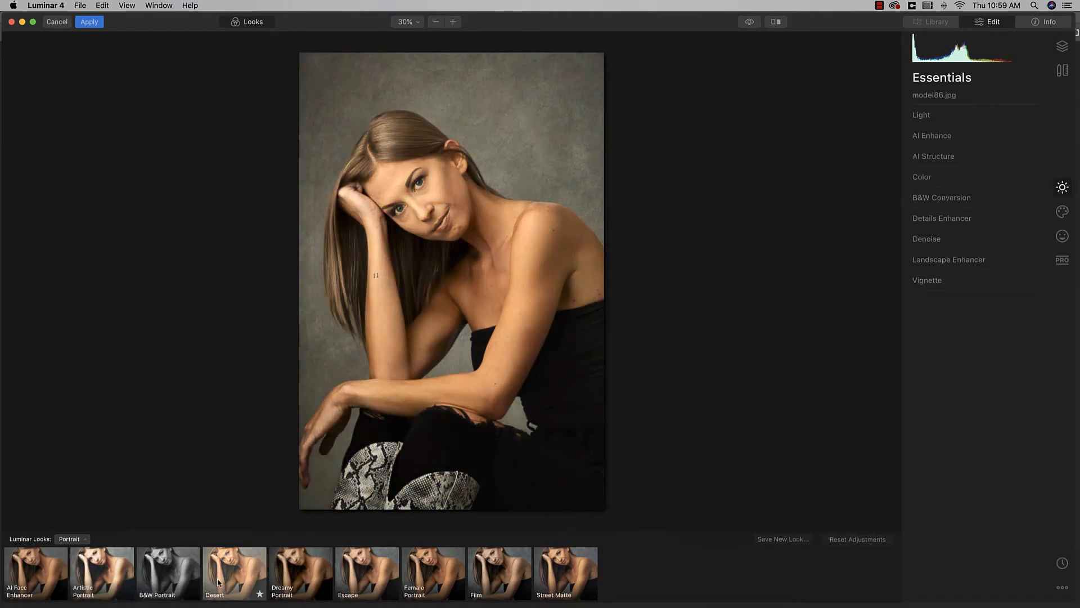
click(281, 585)
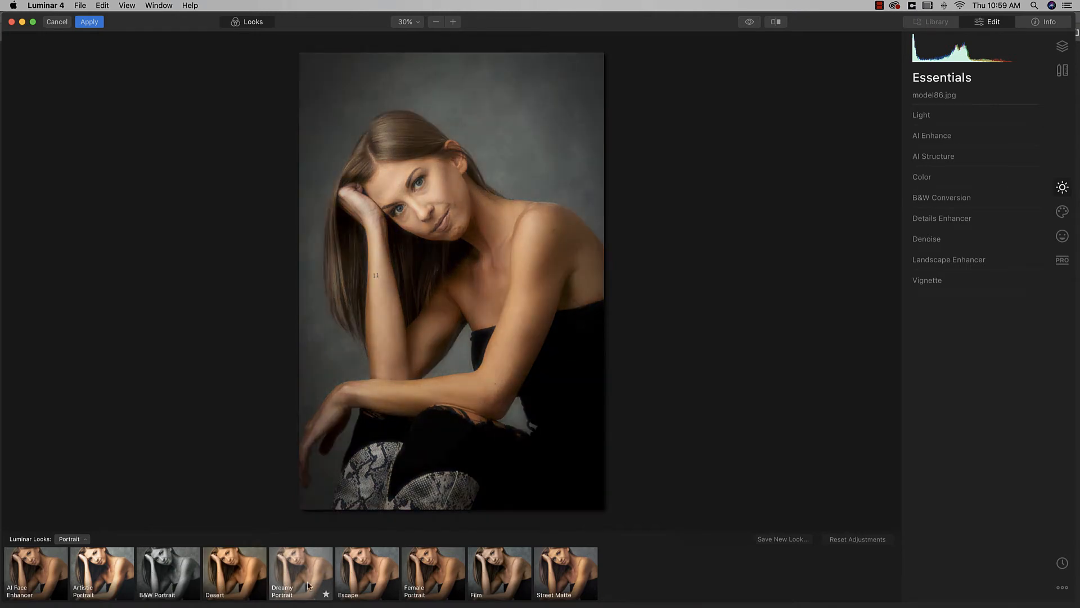
click(358, 586)
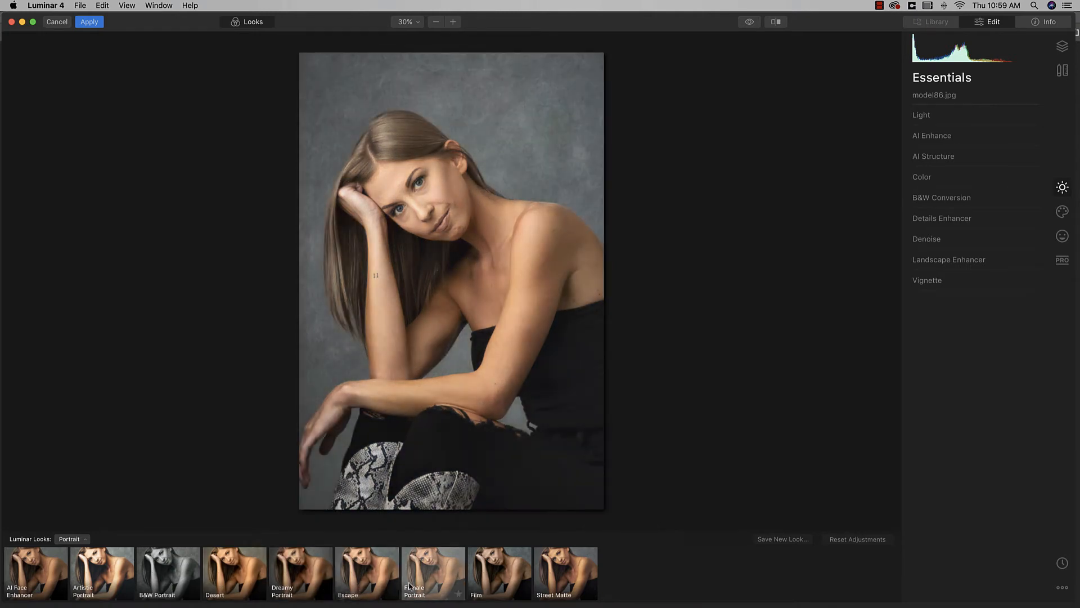
click(450, 585)
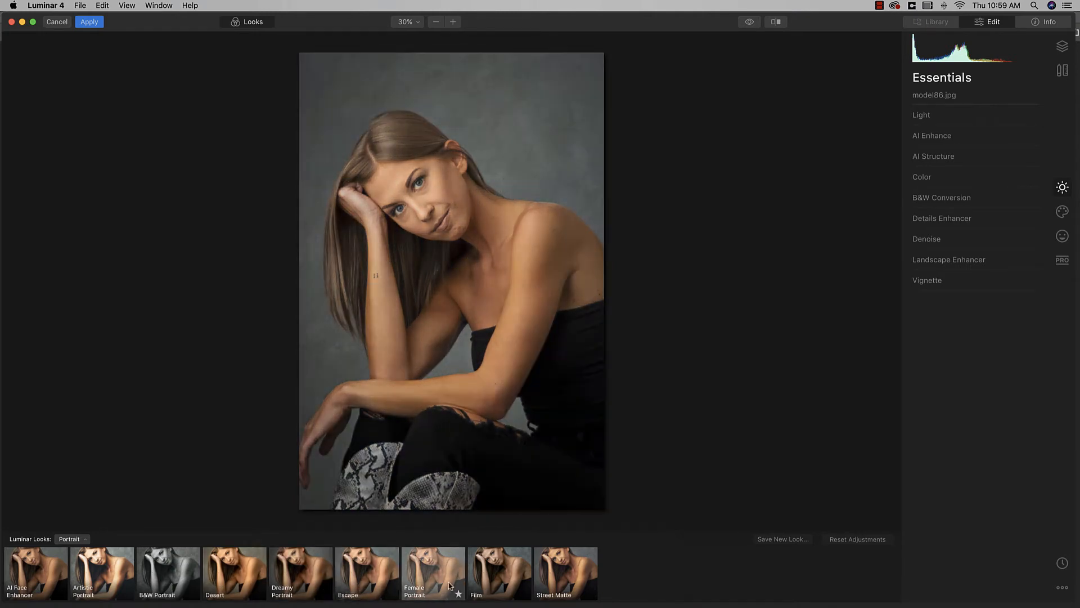
click(490, 585)
click(553, 586)
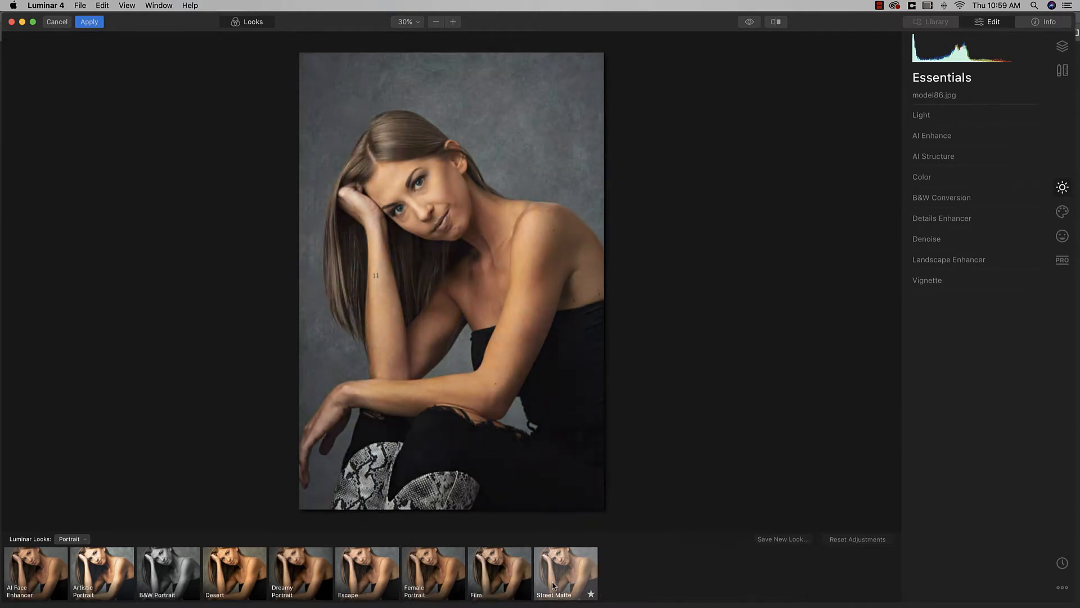
click(363, 586)
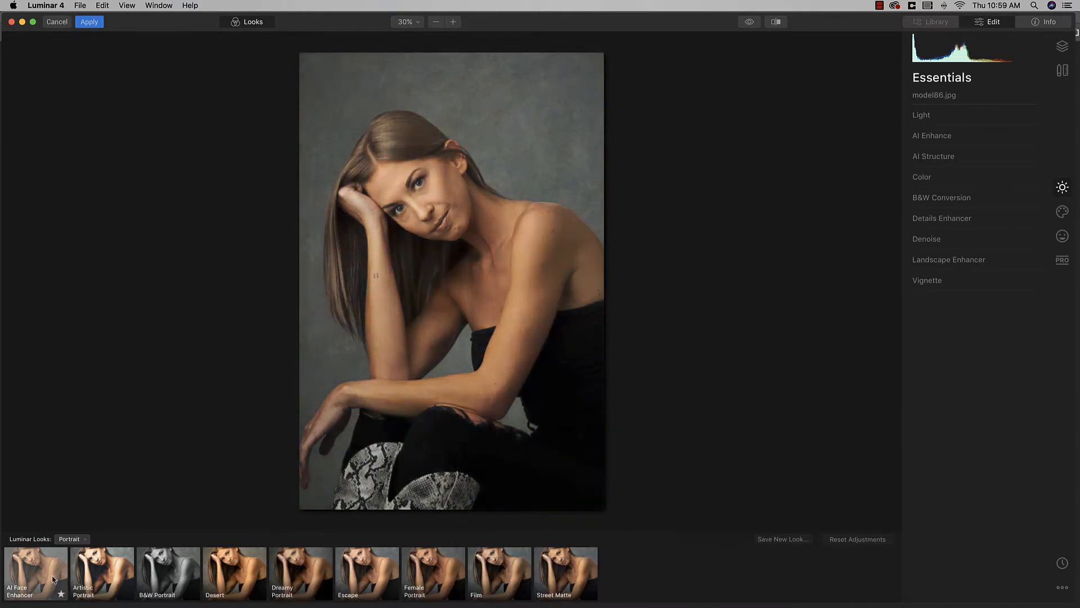
click(500, 588)
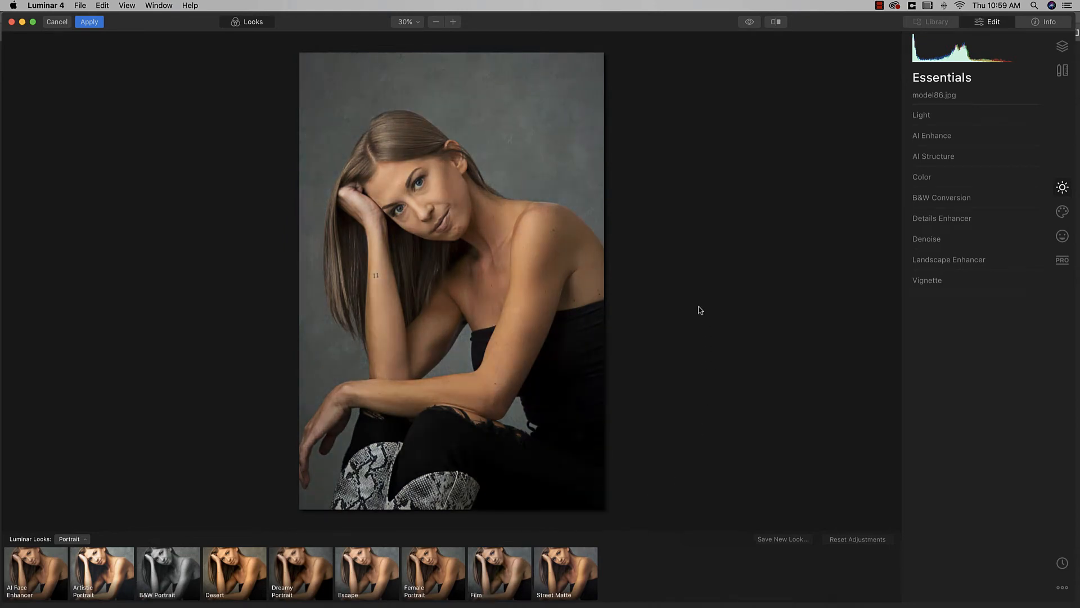
Set the AI Skin Enhancer amount to 59 among the portrait tools and compare the skin with the effect off and on.
click(1068, 238)
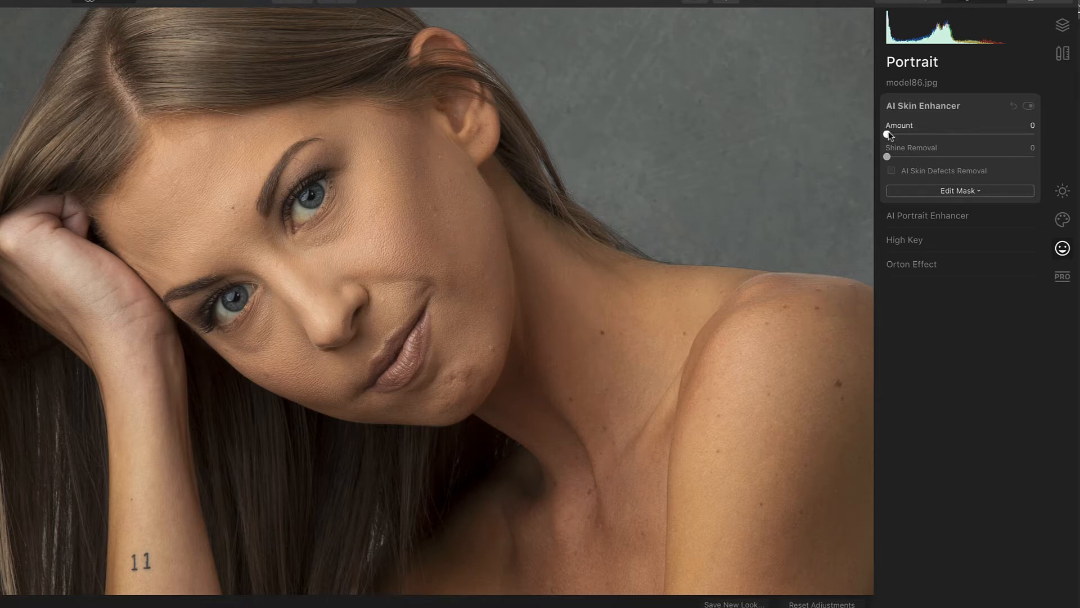
drag(887, 135, 1068, 145)
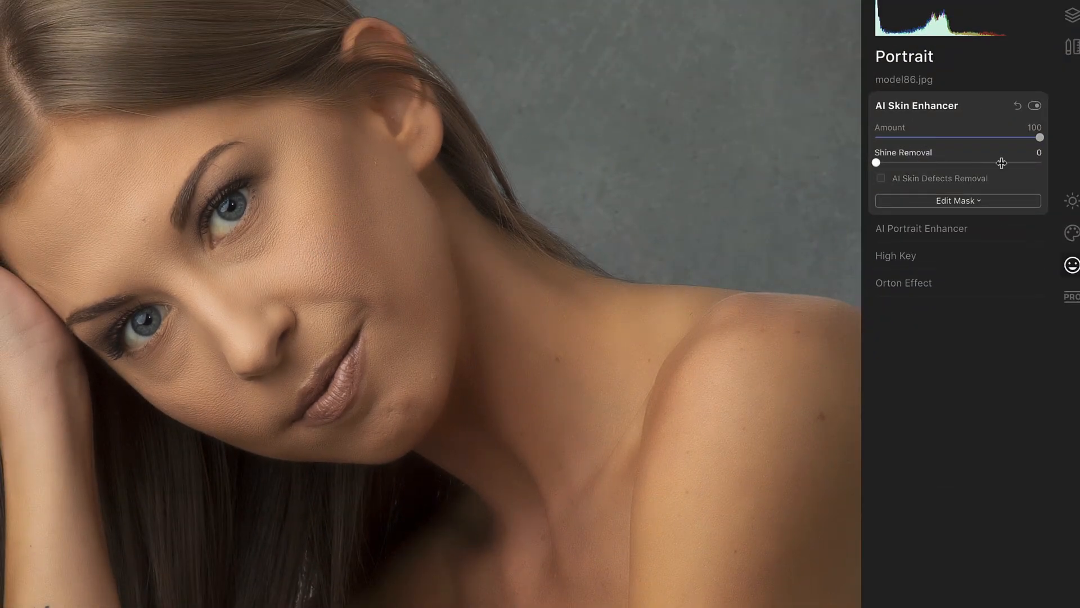
drag(1040, 141, 976, 140)
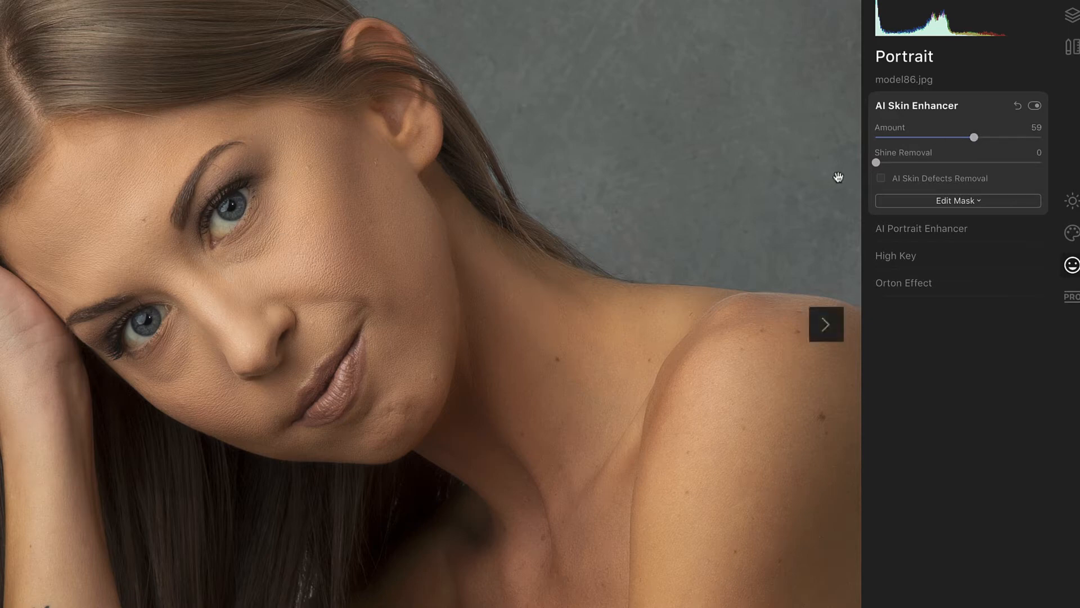
click(1035, 106)
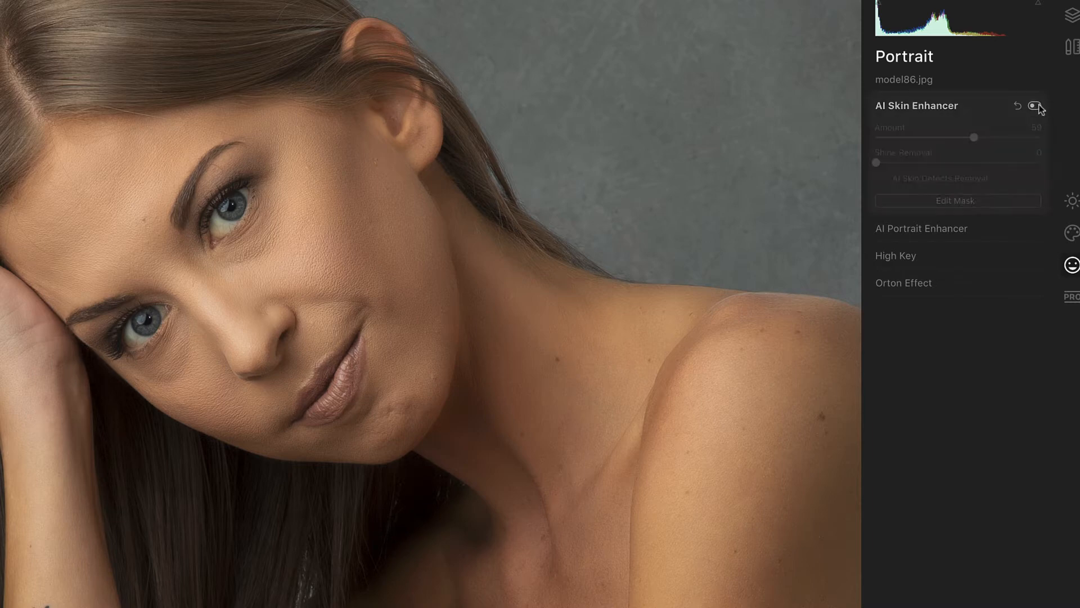
click(1035, 106)
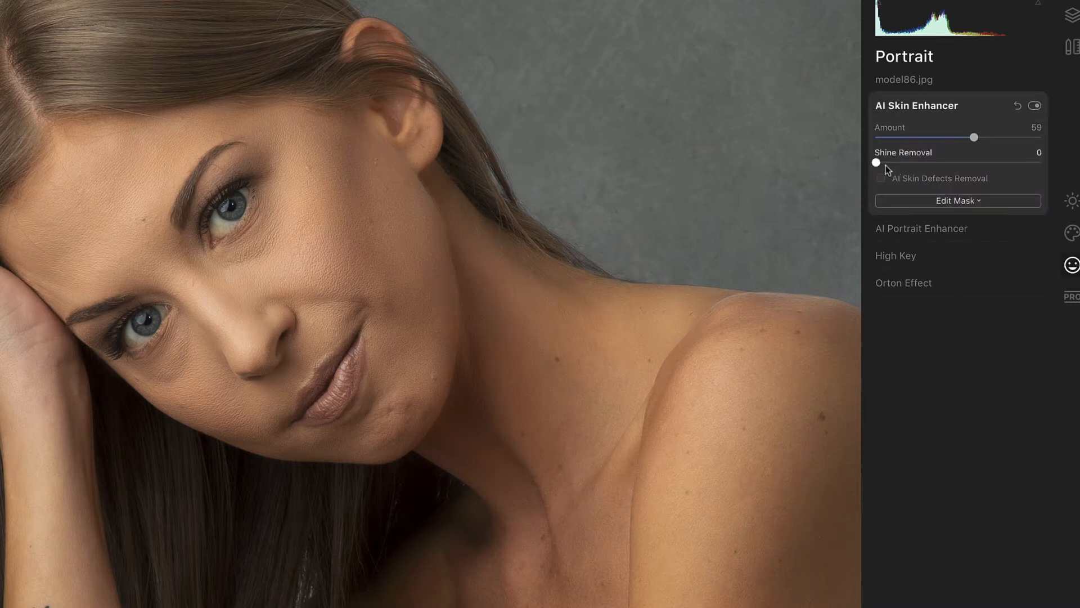
Set the AI Skin Enhancer's Shine Removal to 5, turn on AI Skin Defects Removal and slightly raise the amount.
mouse_move(878, 162)
mouse_down()
mouse_move(1001, 166)
mouse_move(885, 166)
mouse_up()
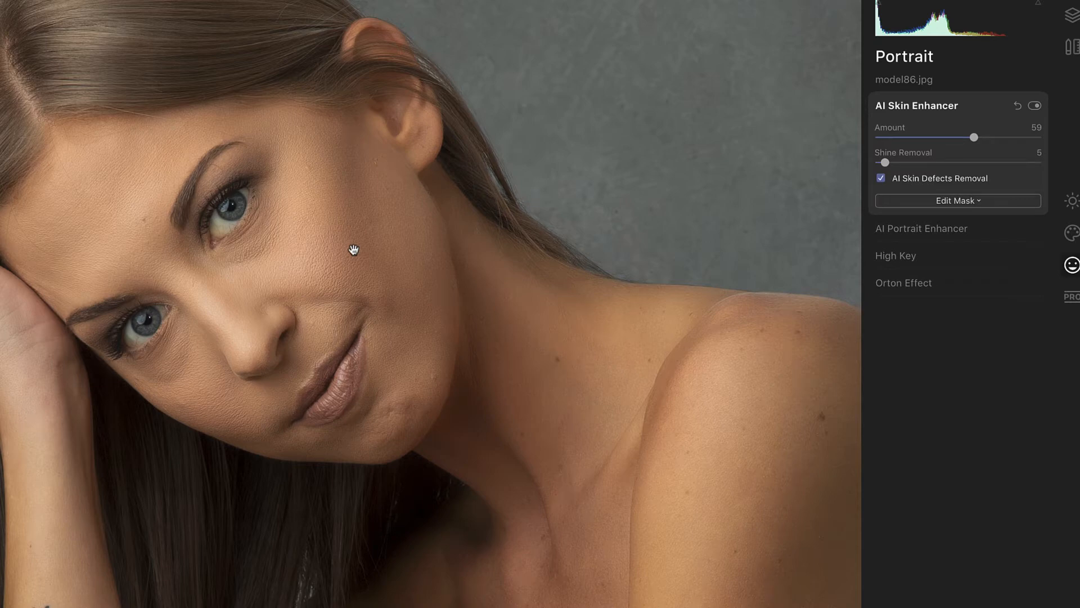
click(881, 178)
drag(975, 138, 977, 138)
Compare the skin retouch in the before/after split view and set Face Light to 39 in the AI Portrait Enhancer.
click(909, 226)
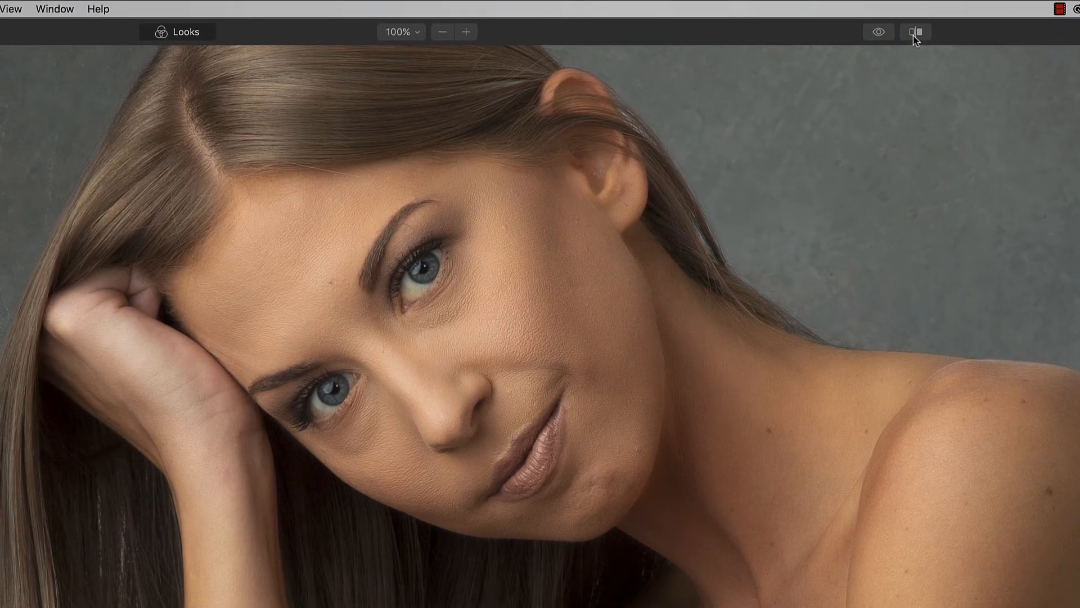
click(878, 24)
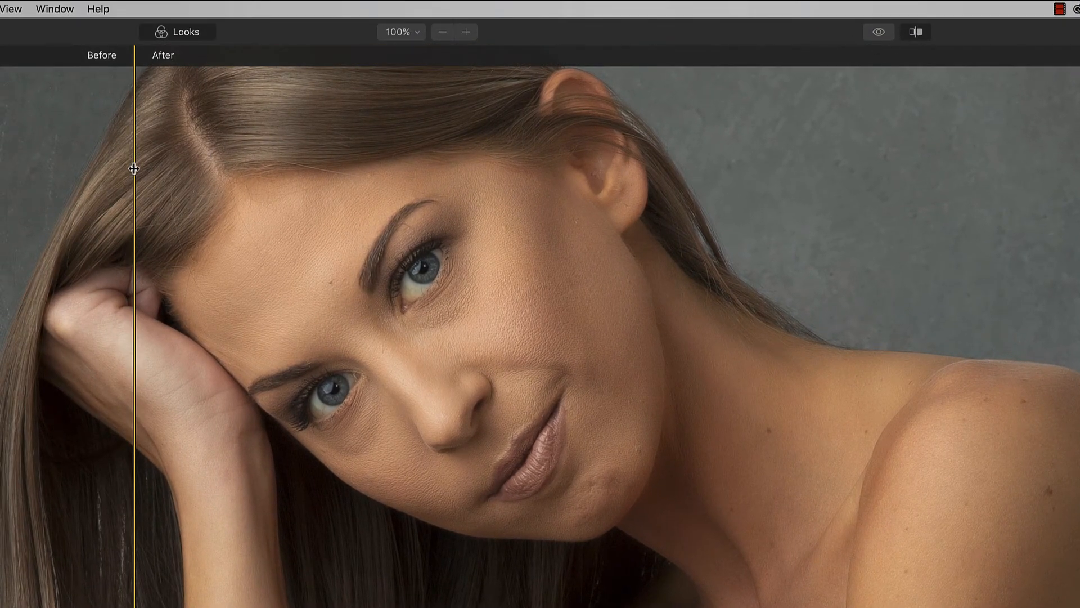
drag(134, 164, 12, 176)
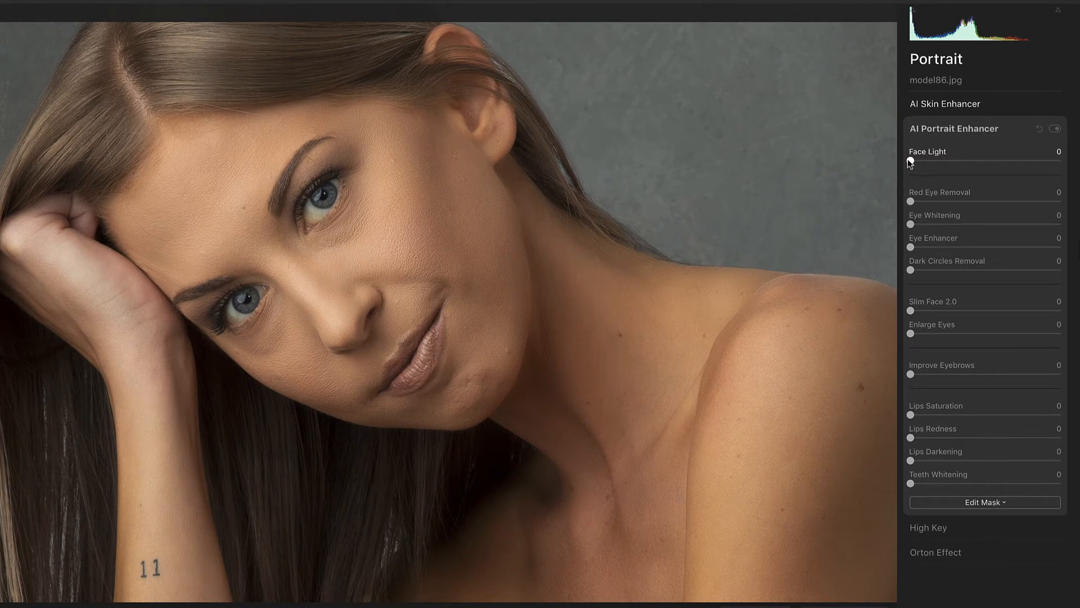
drag(910, 163, 965, 162)
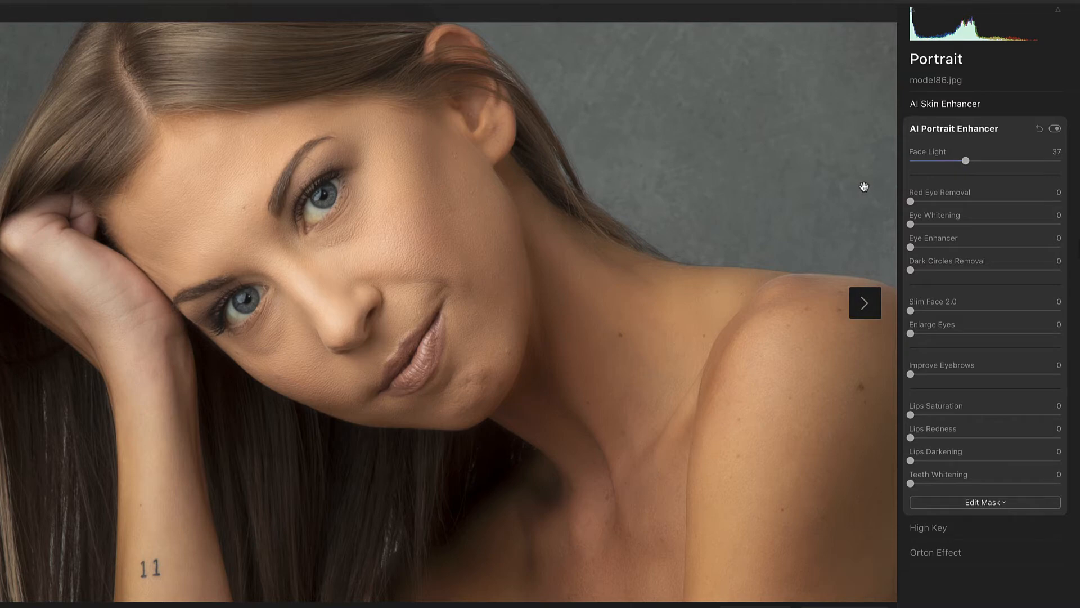
drag(967, 162, 969, 162)
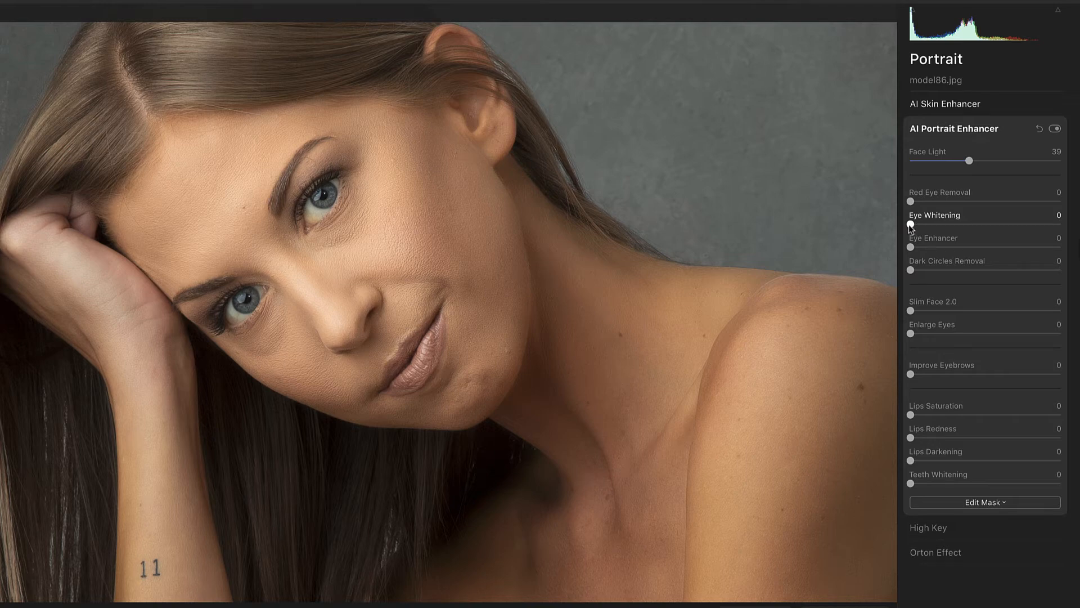
Try Eye Whitening at 89 with the before/after split and return it to 0.
drag(1011, 225, 1034, 224)
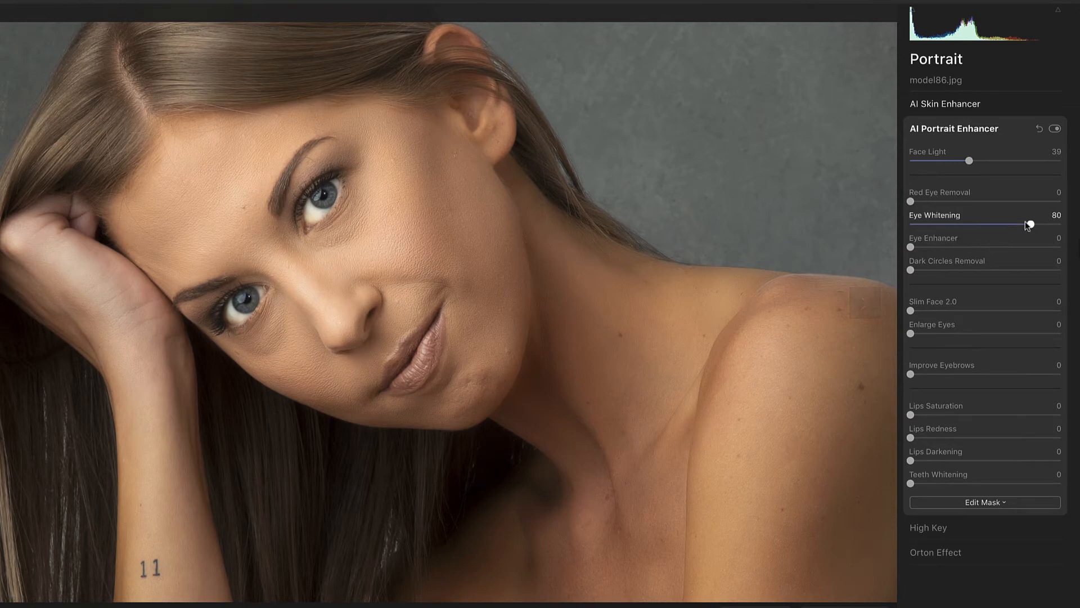
drag(1033, 224, 1042, 224)
drag(133, 83, 9, 56)
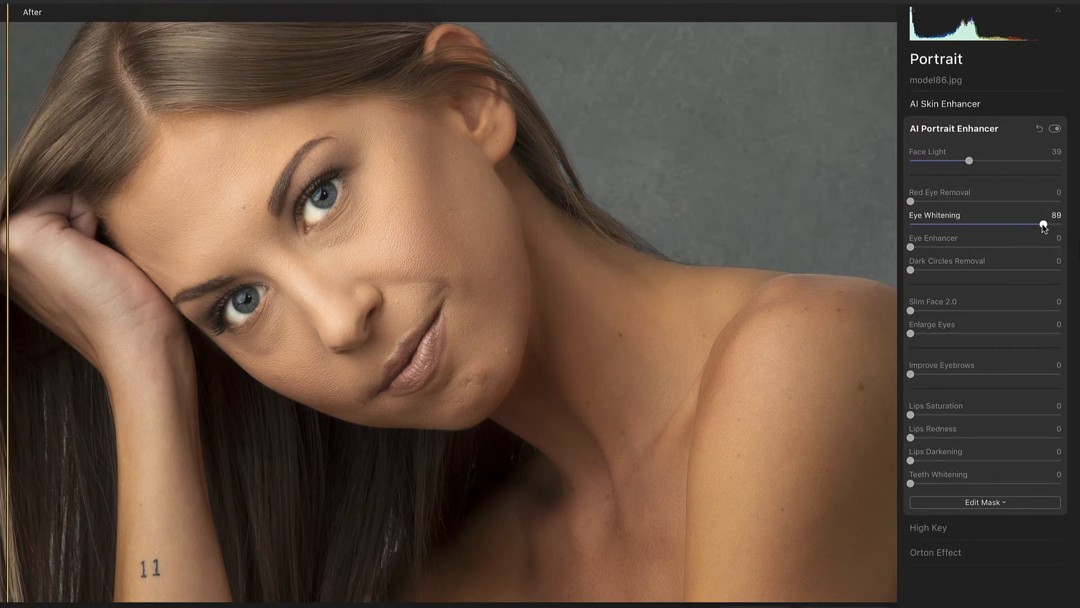
drag(1042, 224, 866, 224)
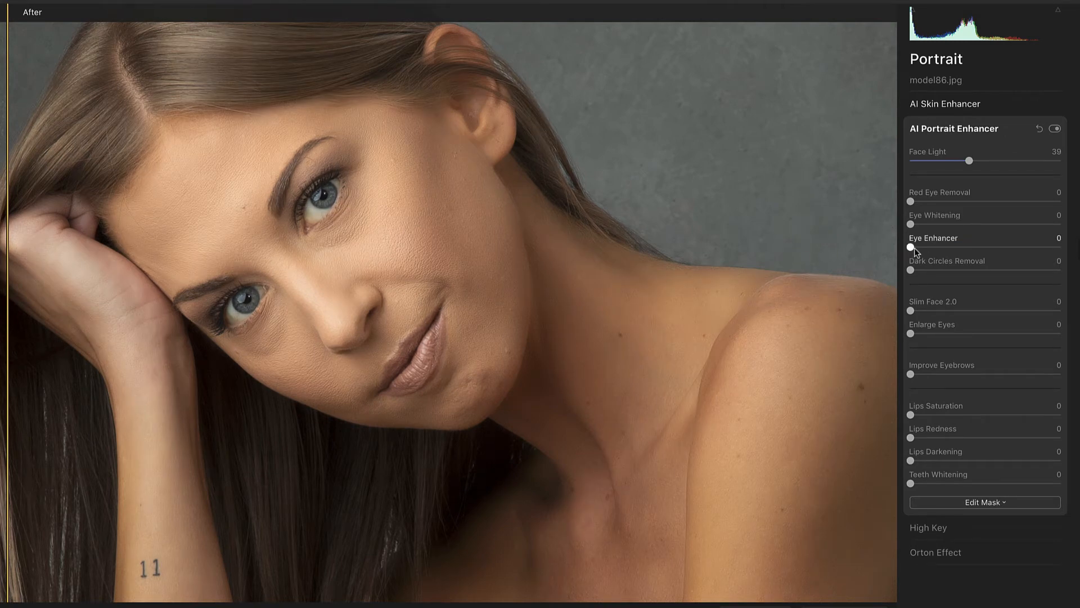
Set Eye Enhancer to 57 and compare the eyes across the before/after divider placed over the face.
drag(911, 248, 950, 250)
drag(981, 247, 993, 248)
drag(8, 366, 221, 315)
key(;)
key(;)
double_click(337, 202)
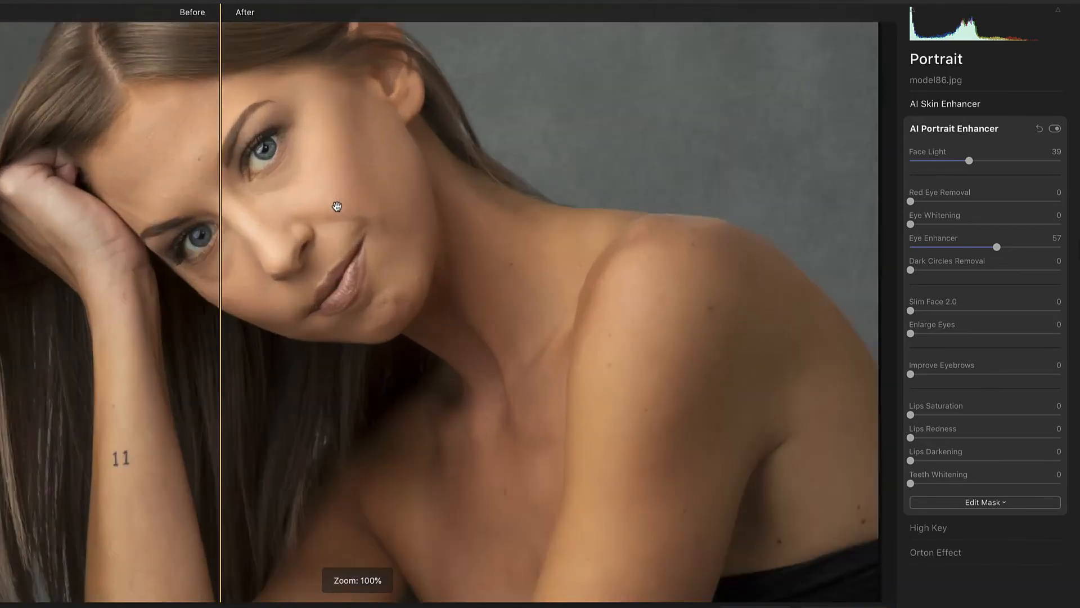
key(super+0)
key(super+1)
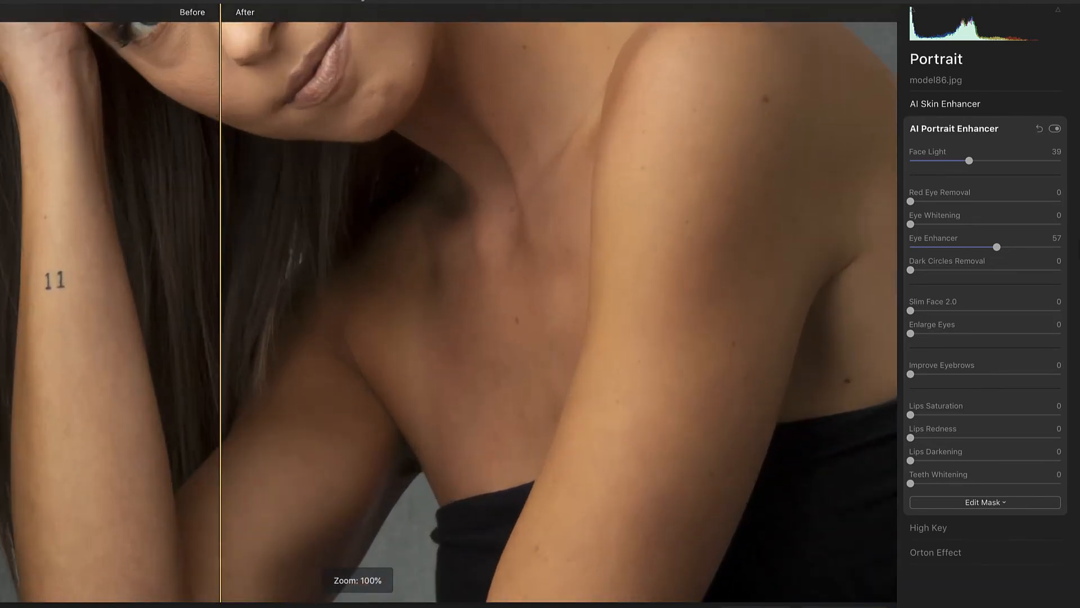
drag(415, 102, 479, 371)
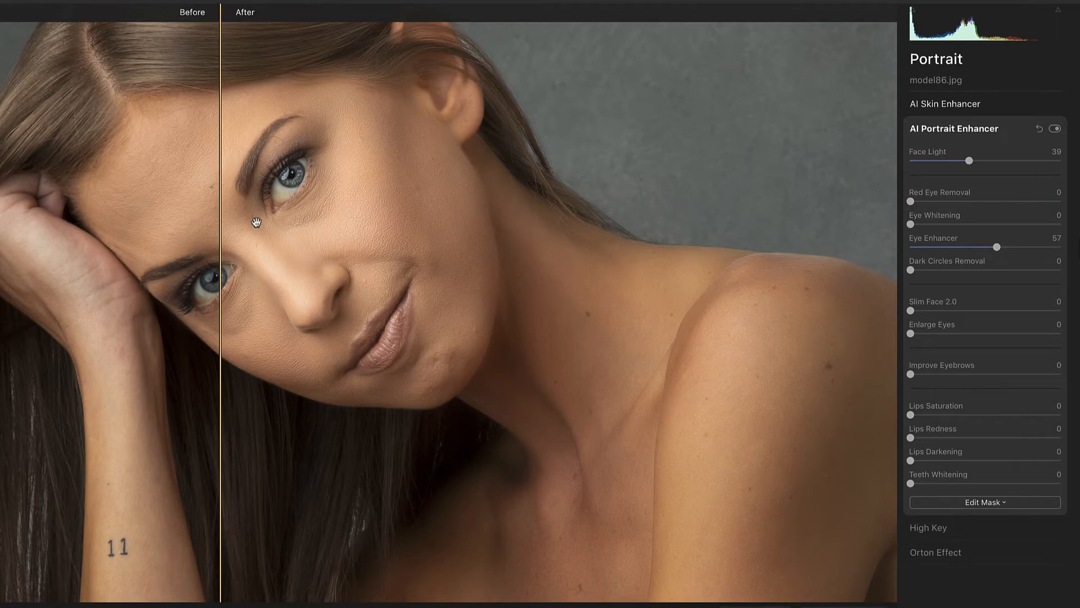
Move the before/after divider off the face, try Dark Circles Removal at 100 and settle it at 26.
drag(220, 205, 46, 212)
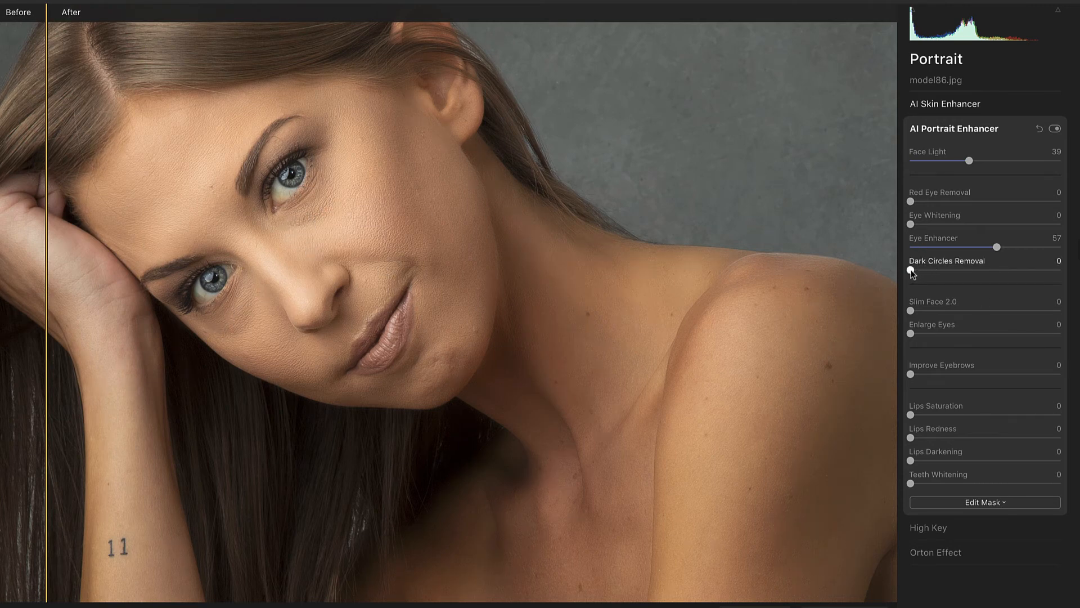
drag(912, 272, 1066, 272)
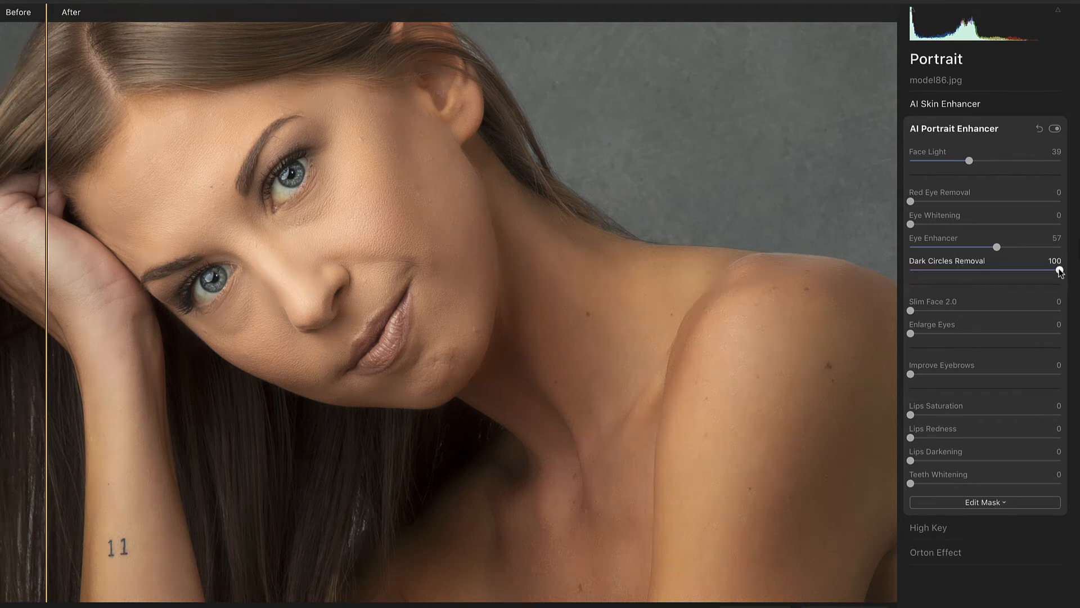
drag(1060, 272, 956, 272)
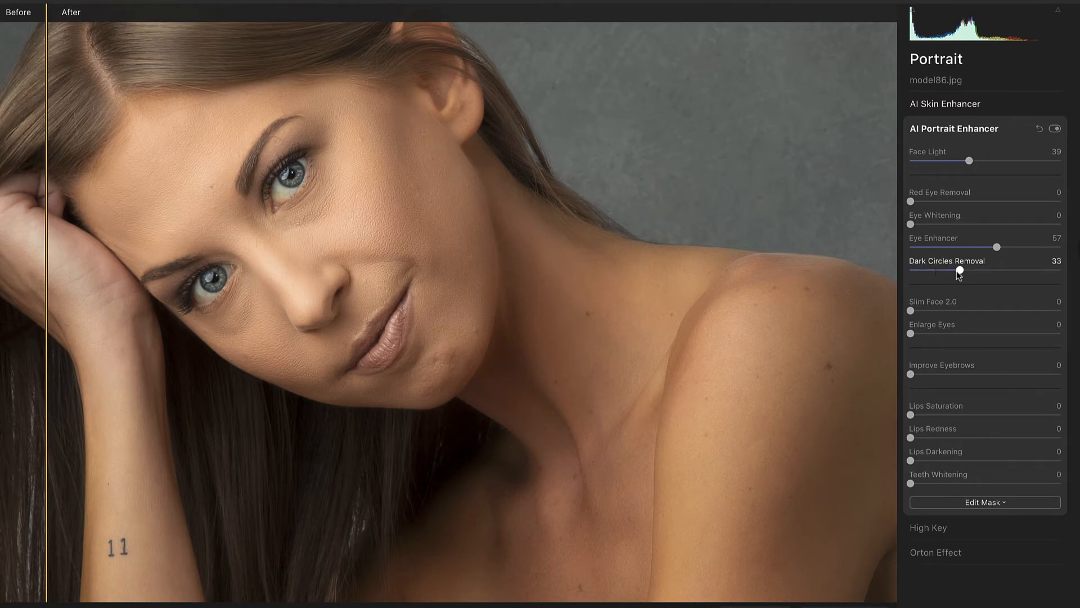
drag(959, 272, 950, 274)
Try Slim Face 2.0 at 98 and 13, move the before/after divider off the image and reduce the slimming to 7.
drag(910, 311, 947, 311)
drag(1048, 316, 1055, 312)
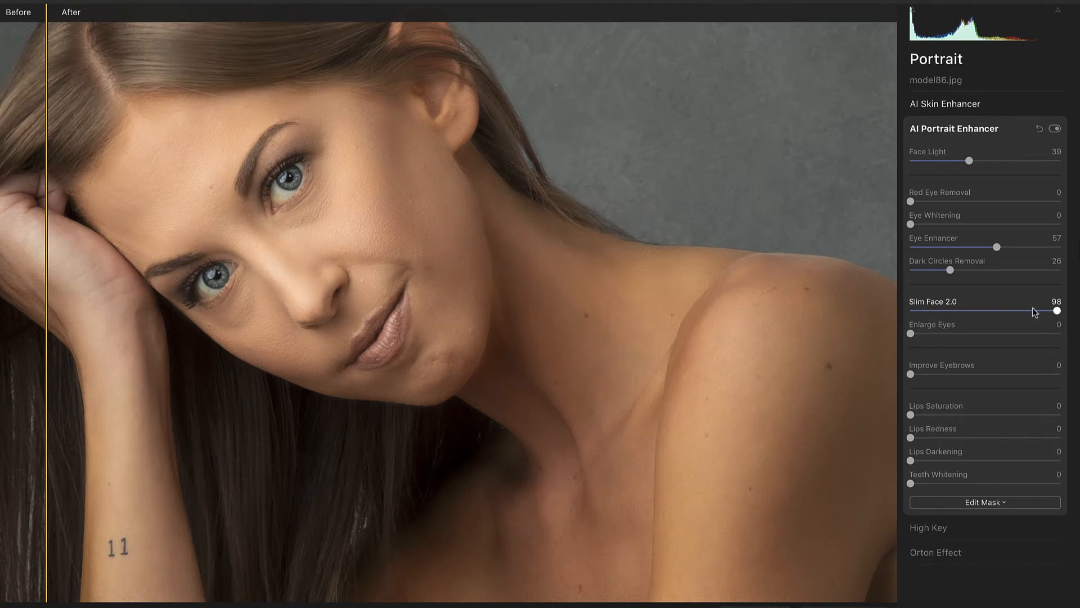
drag(1051, 314, 932, 315)
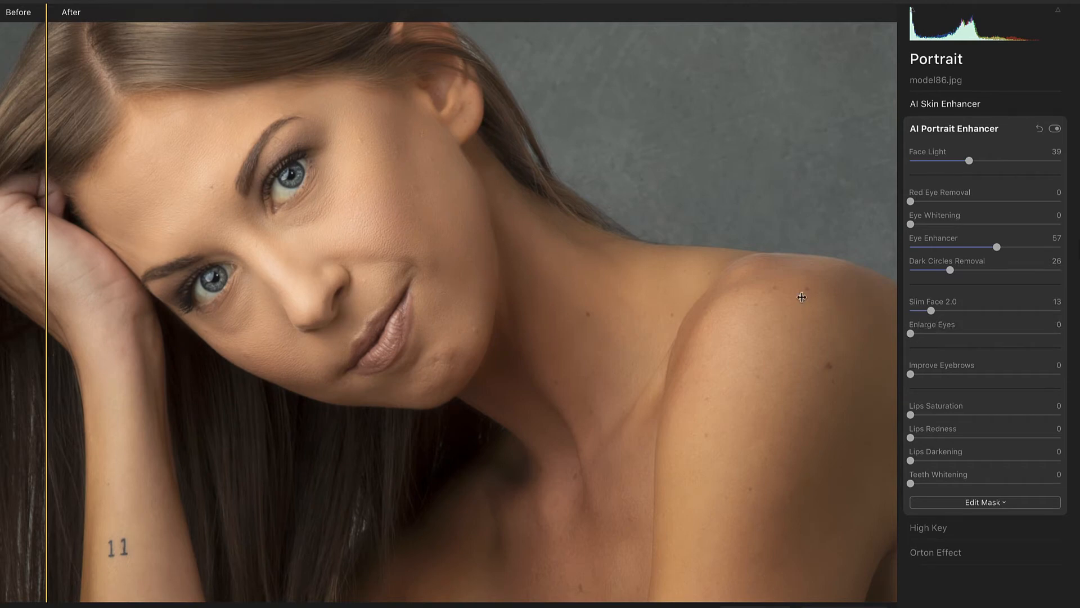
drag(45, 344, 1, 315)
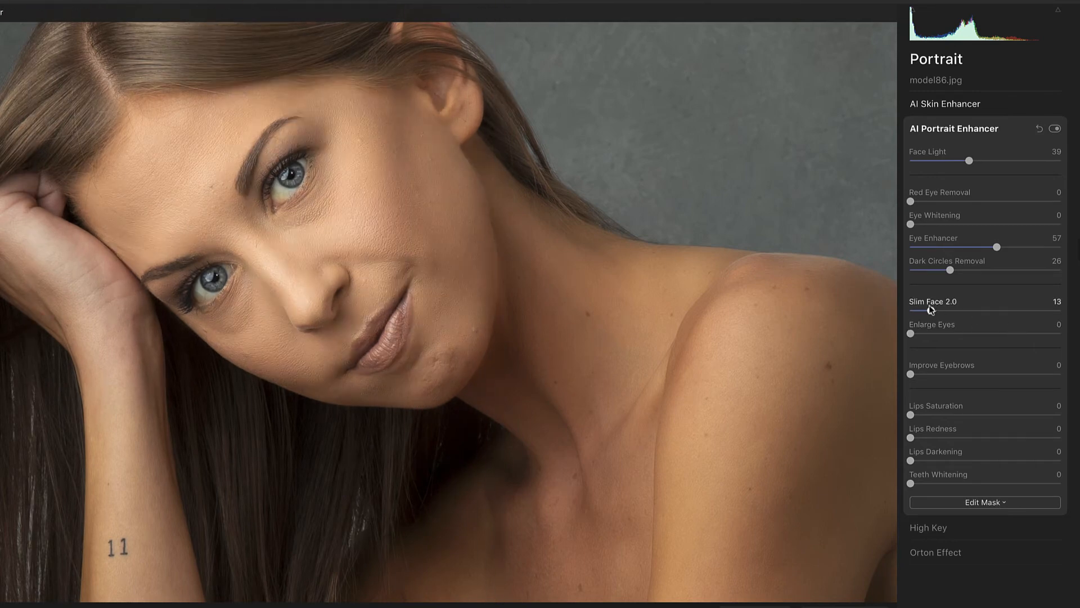
drag(931, 310, 922, 311)
Try Enlarge Eyes at 94, then return both Enlarge Eyes and Slim Face 2.0 to 0.
drag(910, 334, 1051, 335)
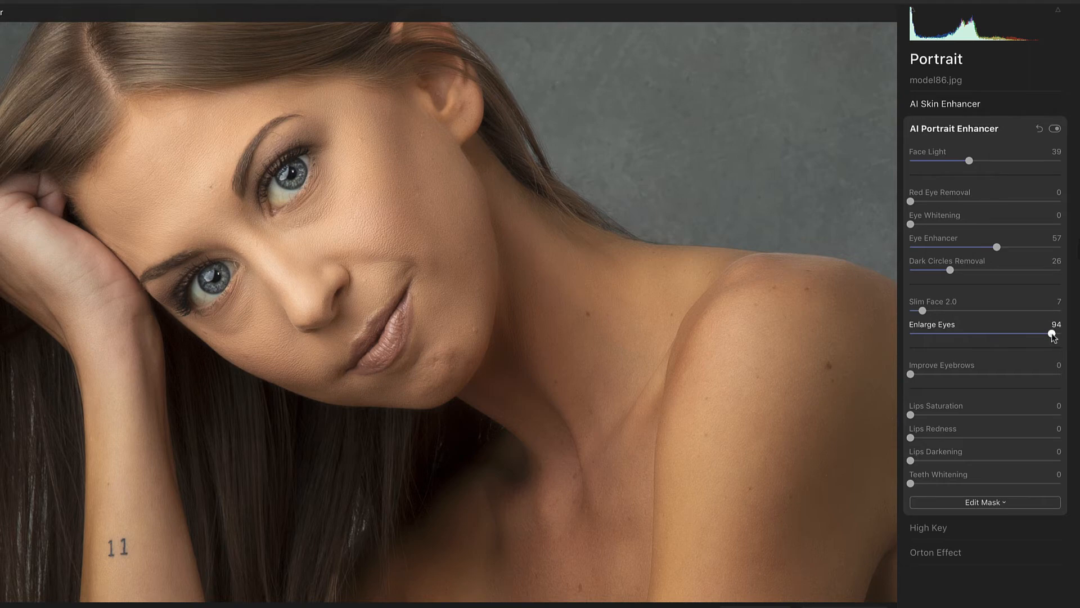
drag(956, 331, 924, 335)
drag(921, 334, 910, 334)
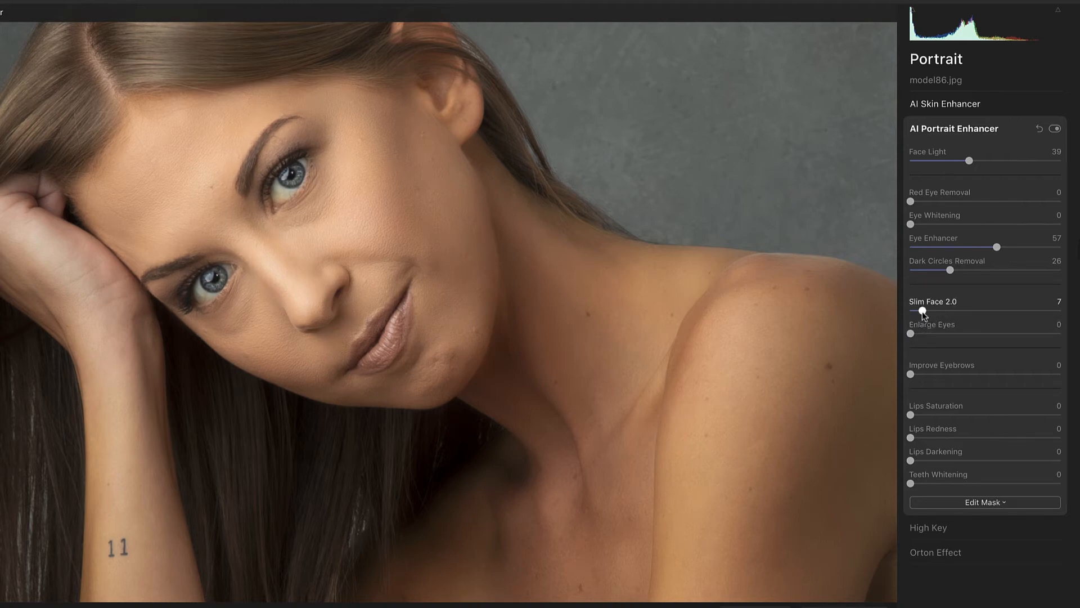
drag(923, 311, 910, 311)
Set Improve Eyebrows to 35 and compare the brows with the before/after divider moved across the face.
drag(911, 374, 967, 374)
drag(1, 306, 361, 306)
drag(246, 322, 279, 310)
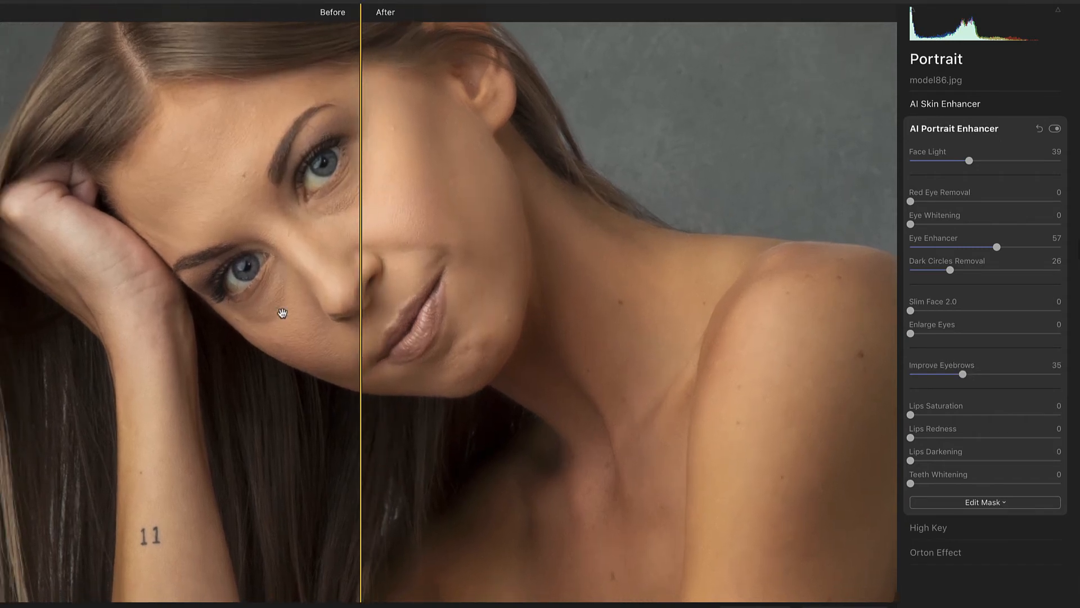
drag(360, 338, 137, 315)
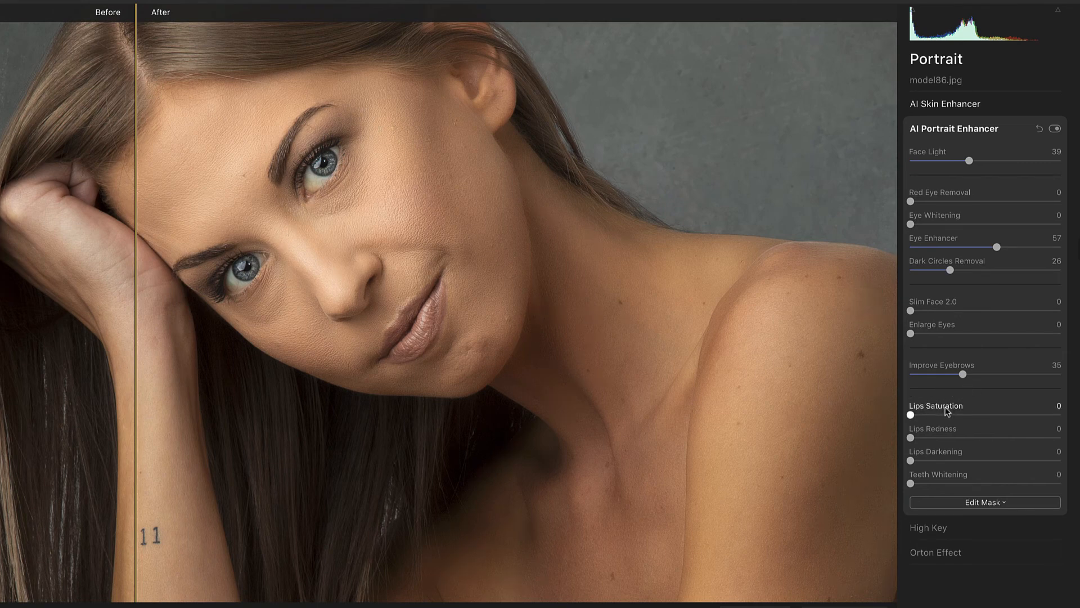
Set Lips Saturation to 20 and Lips Redness to 23, and raise Lips Darkening slightly.
drag(911, 415, 944, 414)
drag(915, 438, 1024, 440)
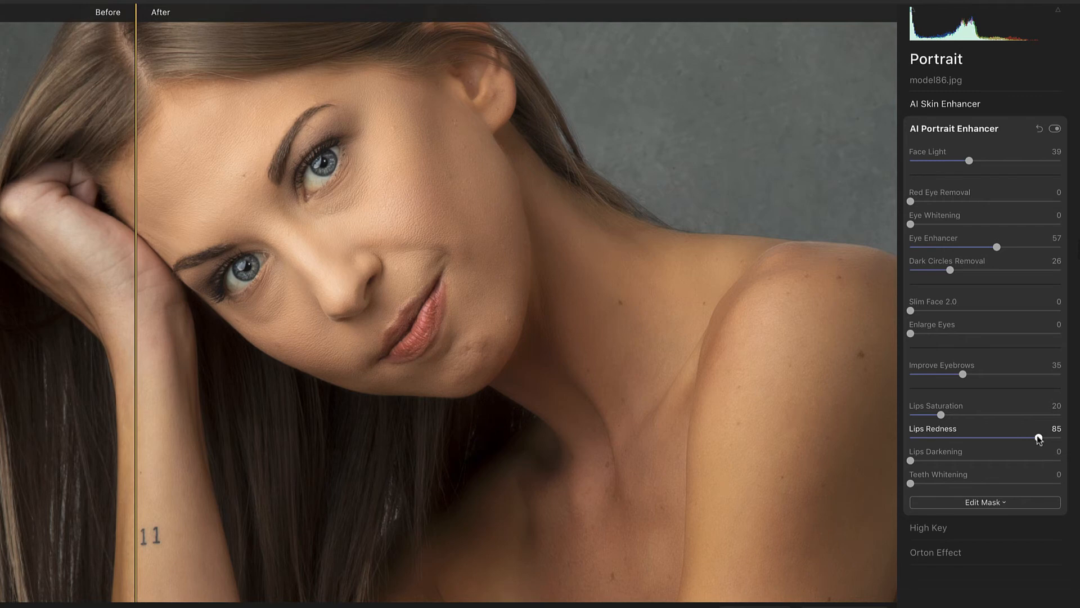
drag(1039, 440, 946, 440)
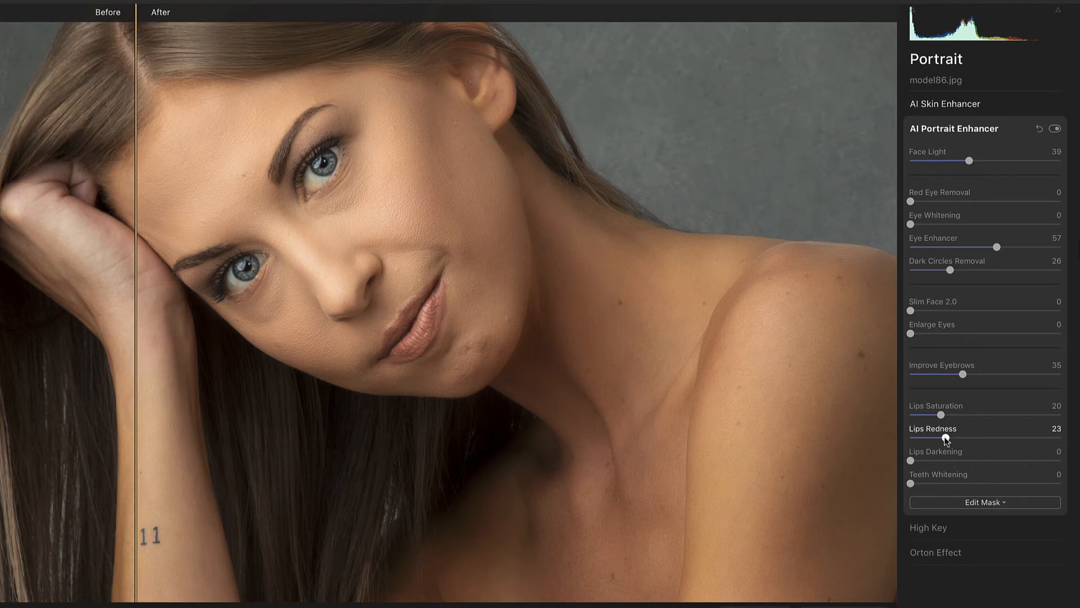
drag(947, 439, 915, 460)
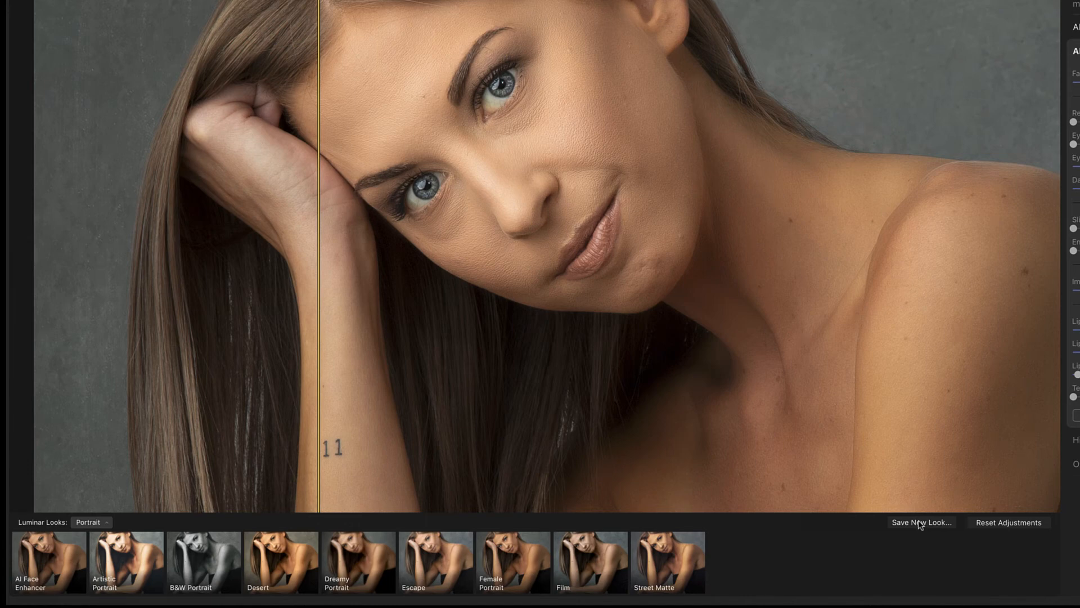
Save the current adjustments as a new Luminar Look named SampleModel.
click(918, 523)
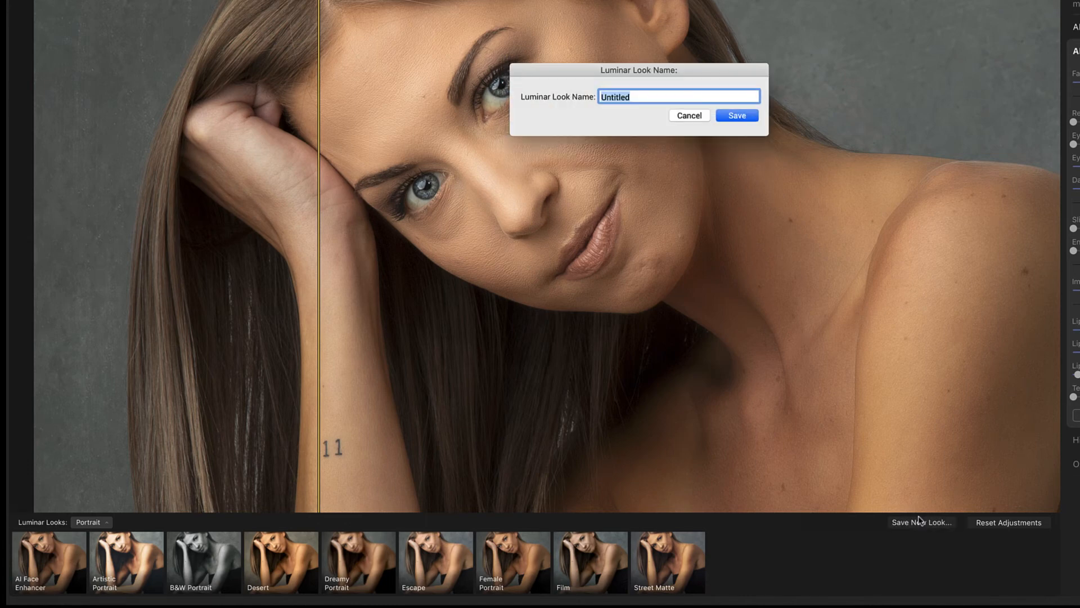
text(SampleModel)
click(732, 115)
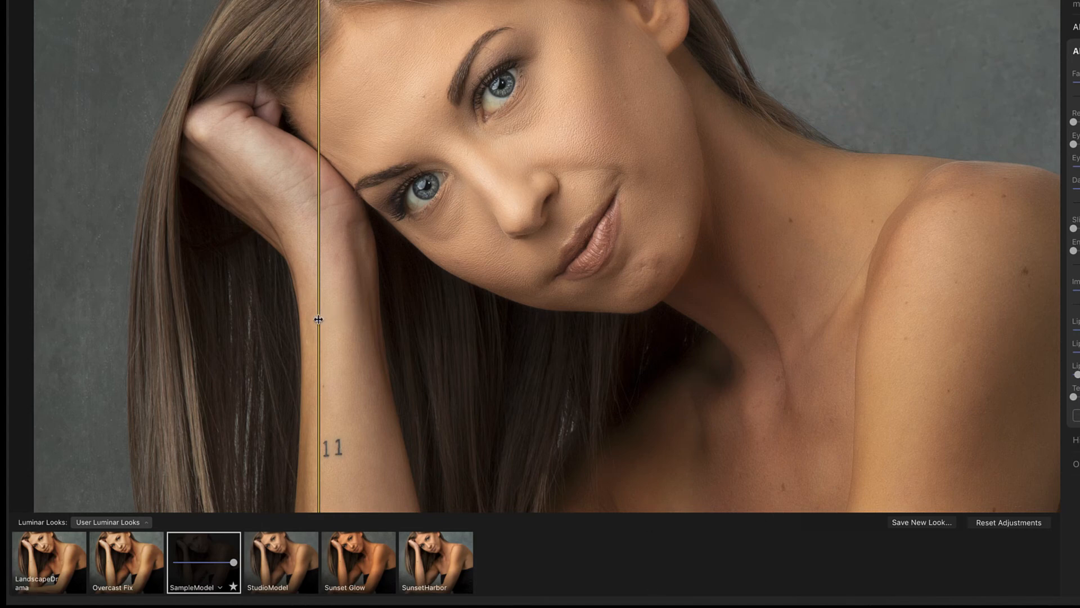
Compare the retouch across the before/after divider and apply the Luminar edits back to the Photoshop layer.
drag(318, 319, 164, 332)
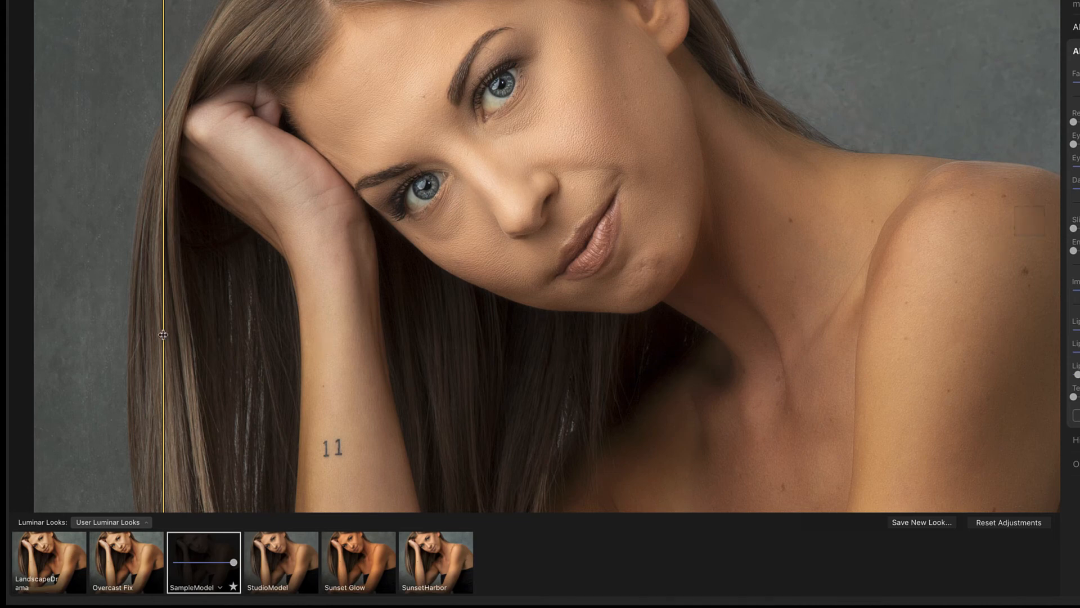
drag(163, 334, 225, 356)
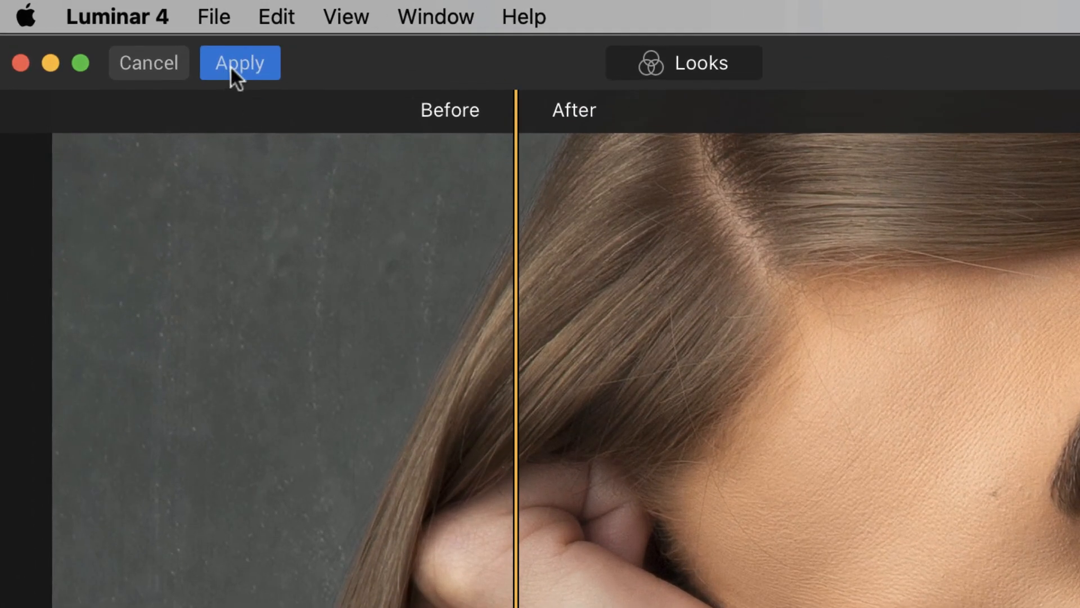
click(232, 65)
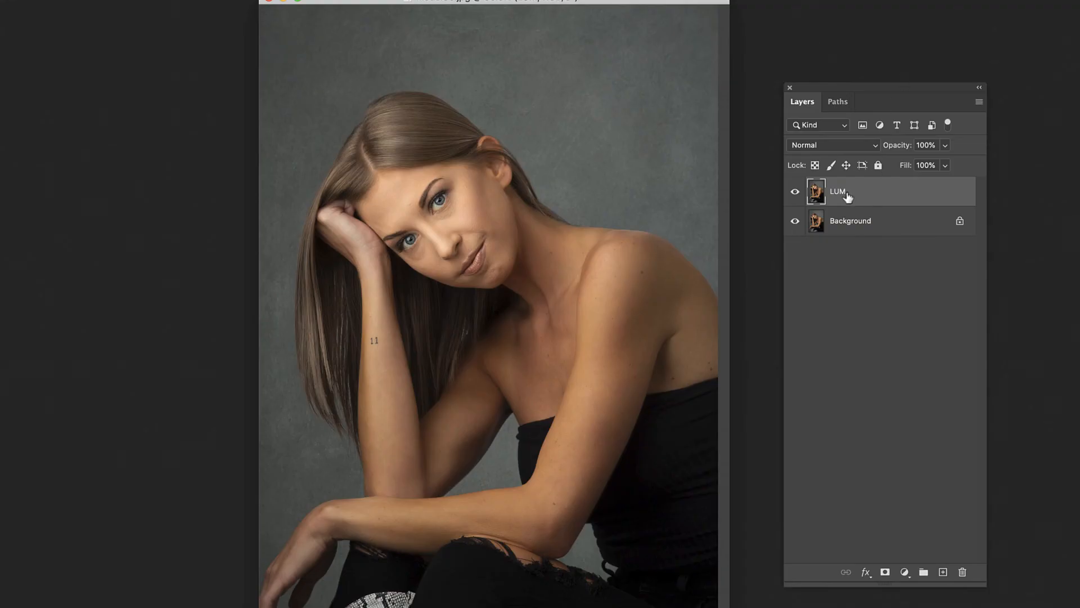
Rename the LUM layer as LUMsamplemodel.
double_click(838, 192)
text(Sample)
key(BackSpace)
key(BackSpace)
key(BackSpace)
key(BackSpace)
text(LUMsamplemodel)
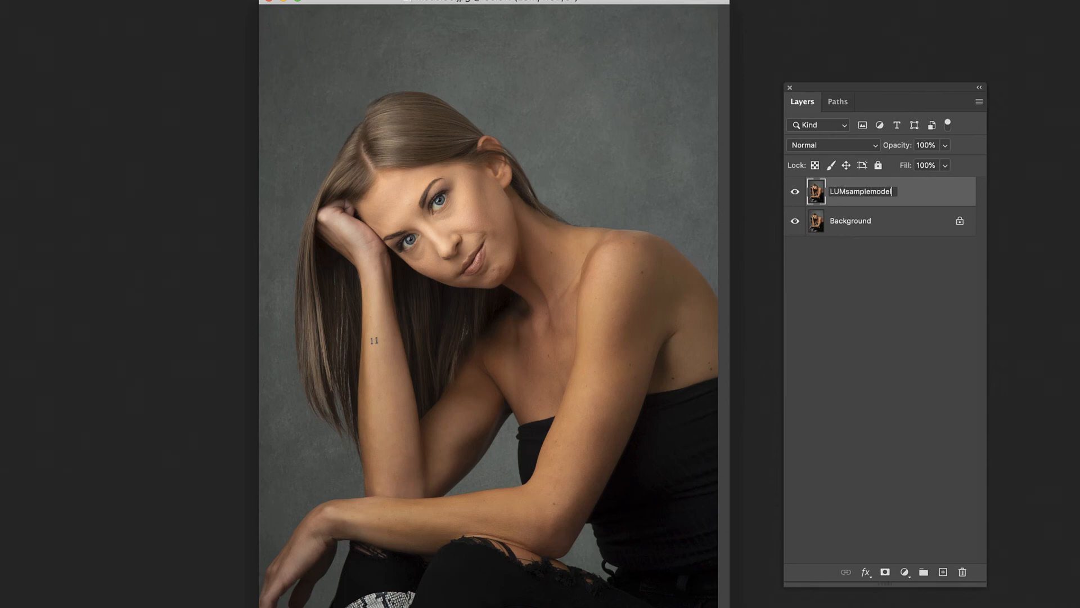
key(Return)
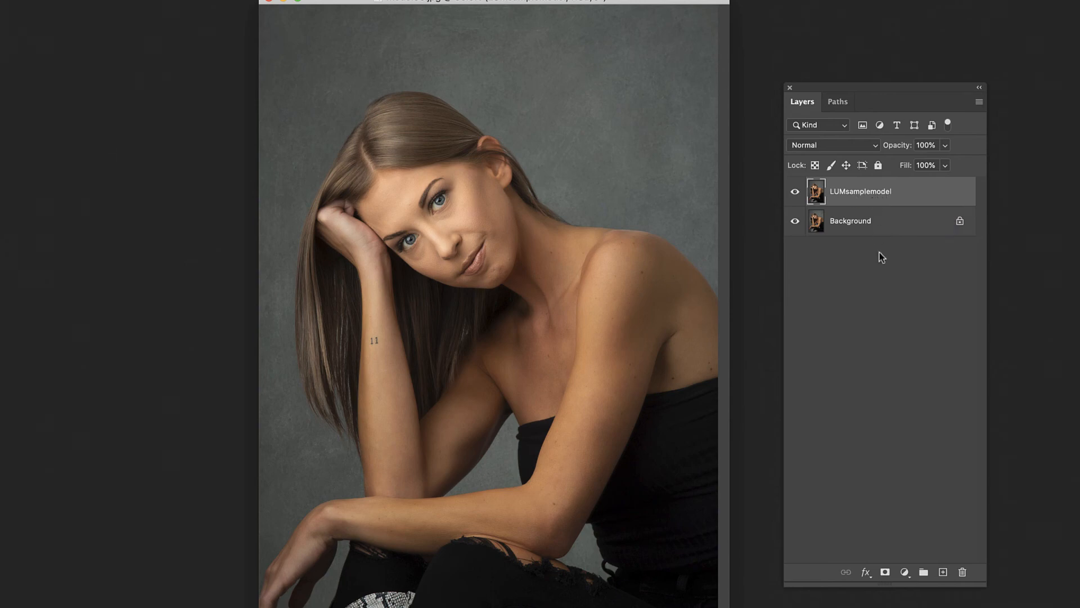
Hide and show the LUMsamplemodel layer to compare with the original, and lower its opacity to 82%.
click(795, 195)
click(795, 194)
drag(945, 145, 924, 226)
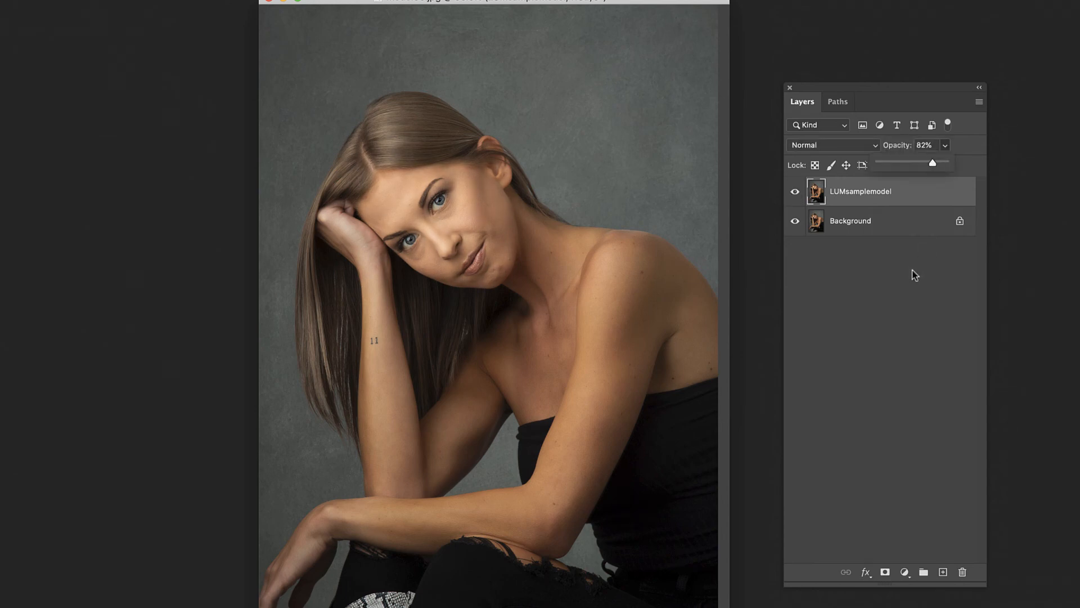